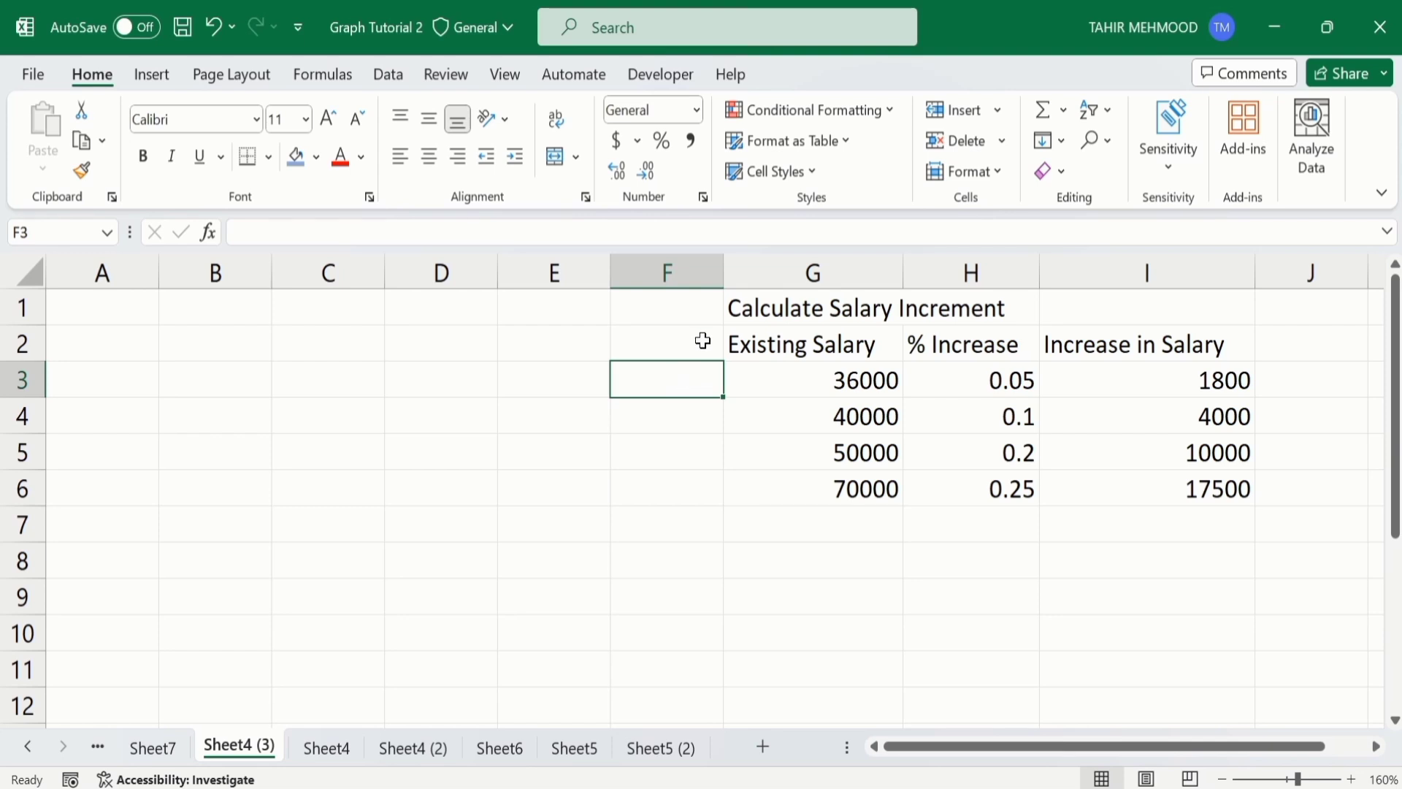
Enter the title "Calculate Salary Increment" in cell A1
click(771, 315)
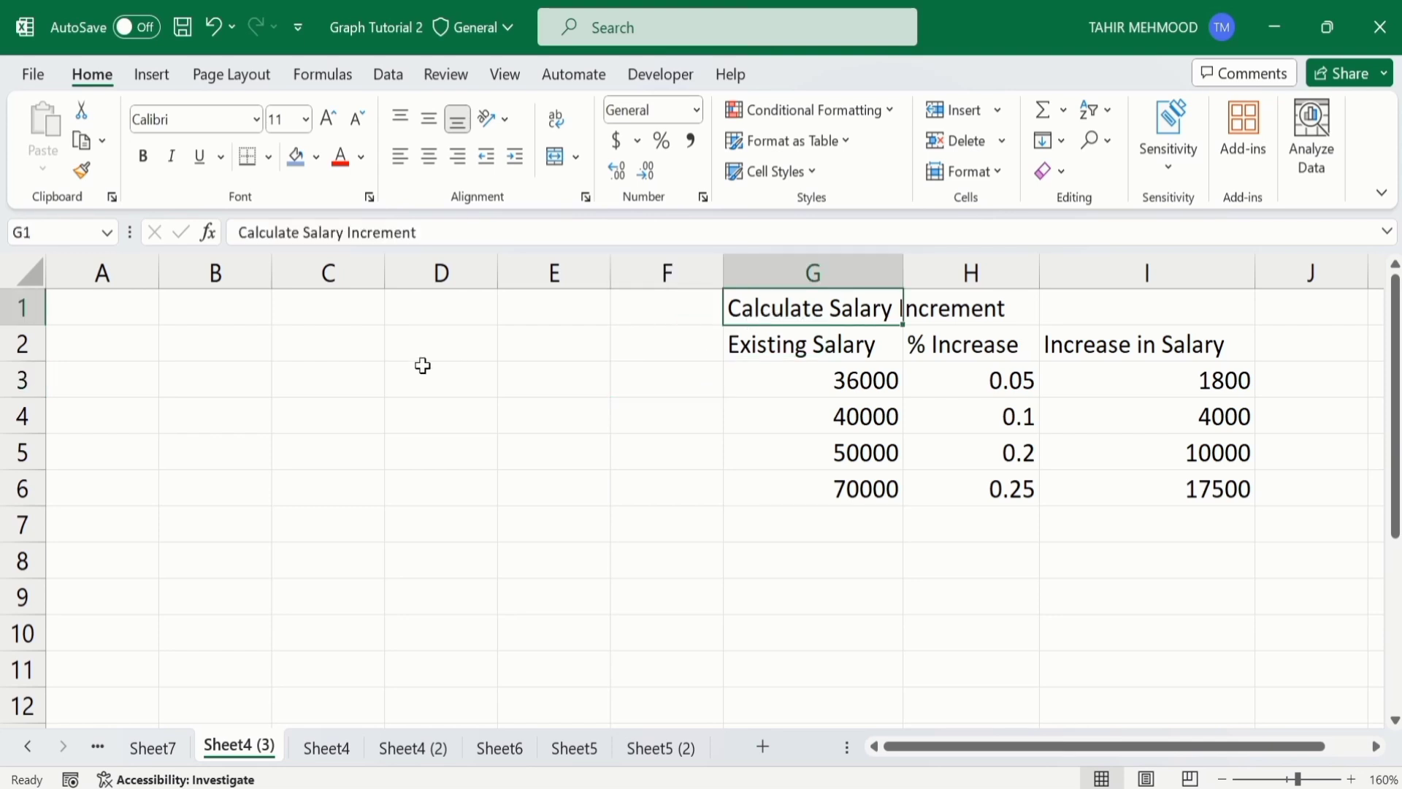
click(132, 312)
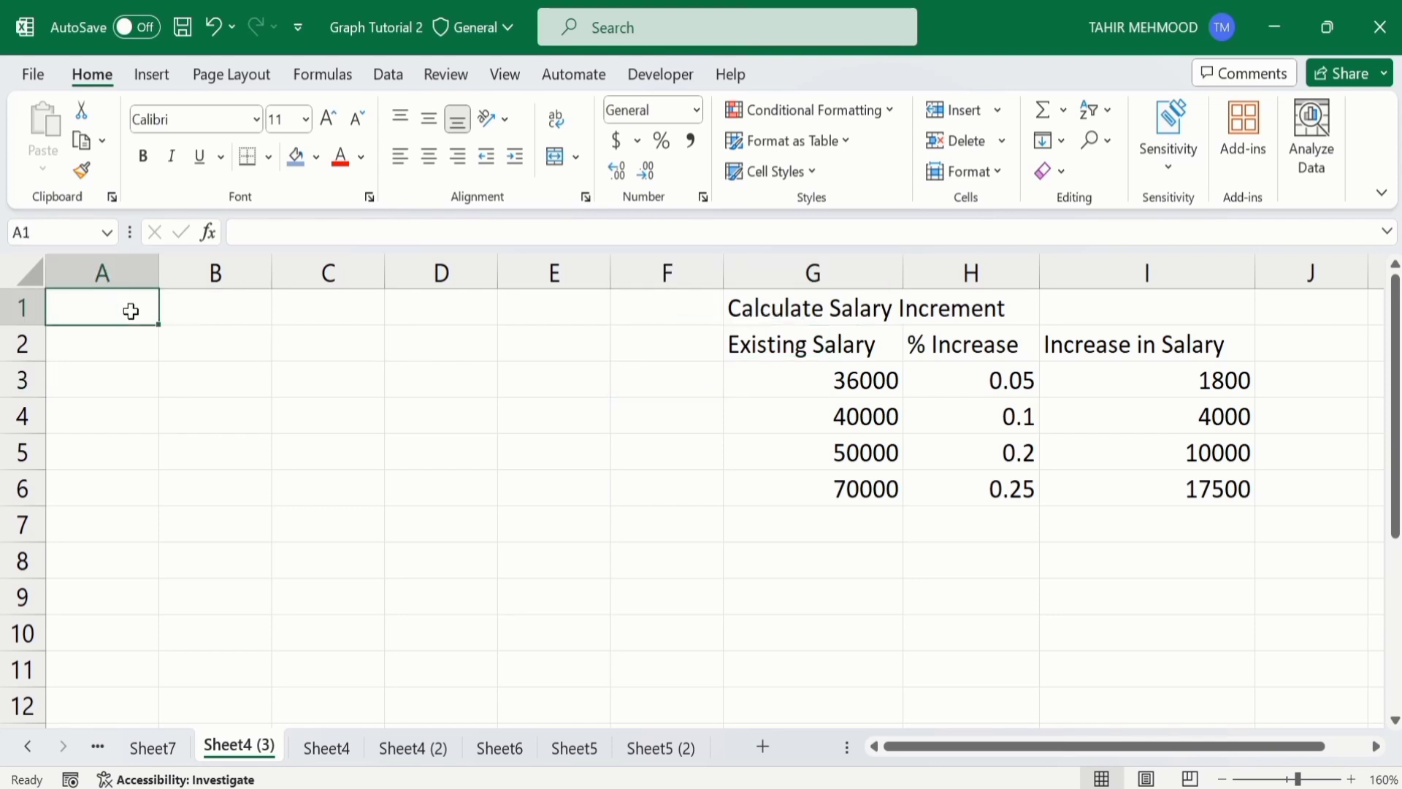
text(Cal)
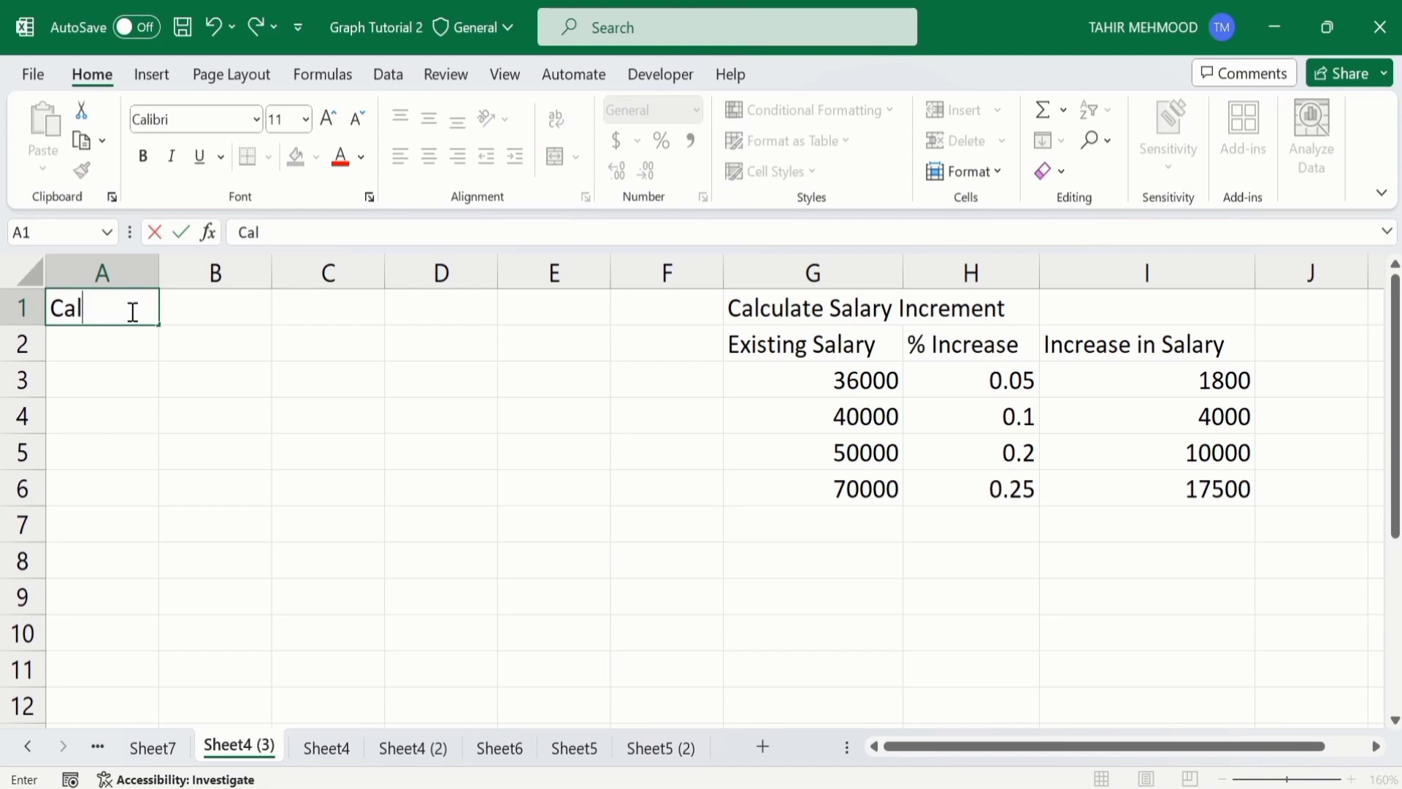
text(culate)
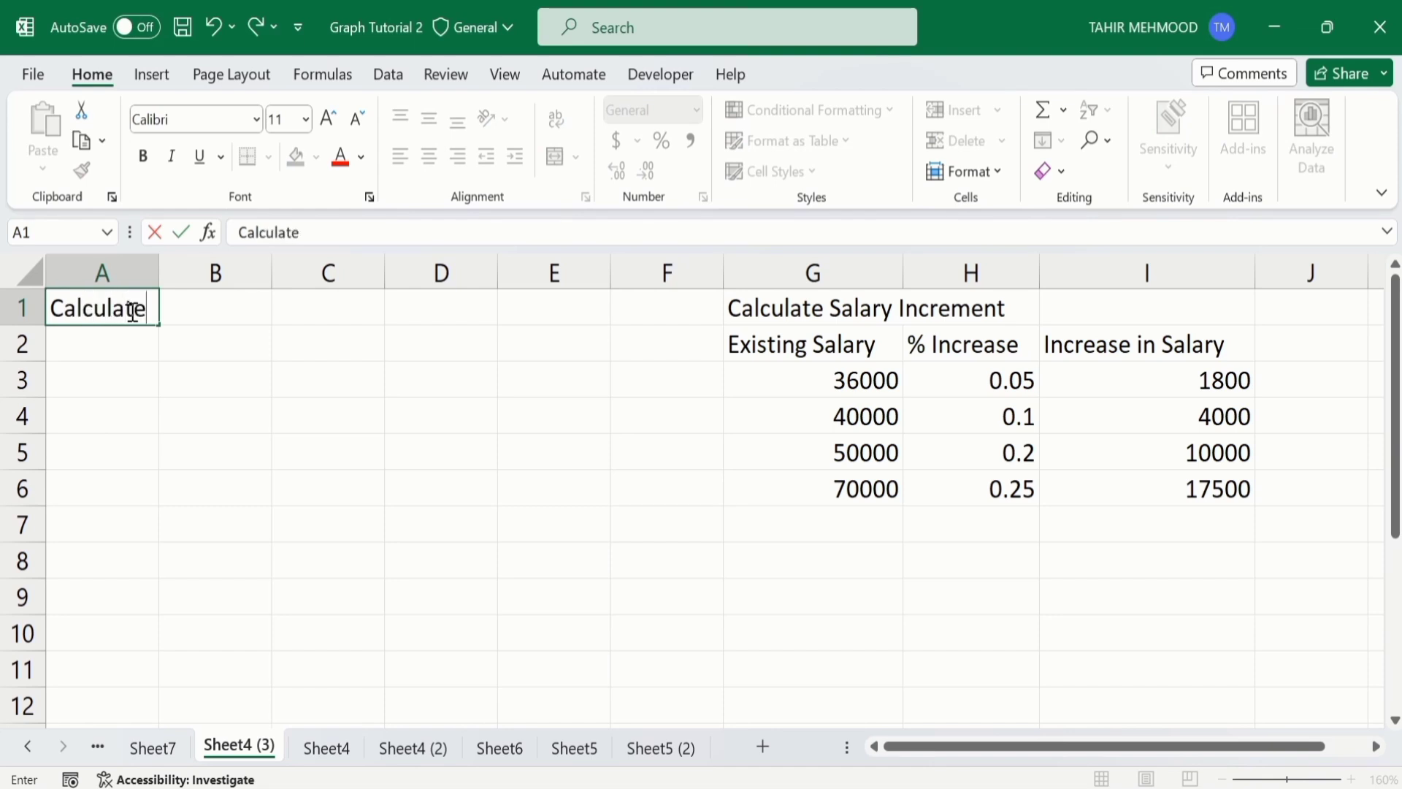
text( Salary)
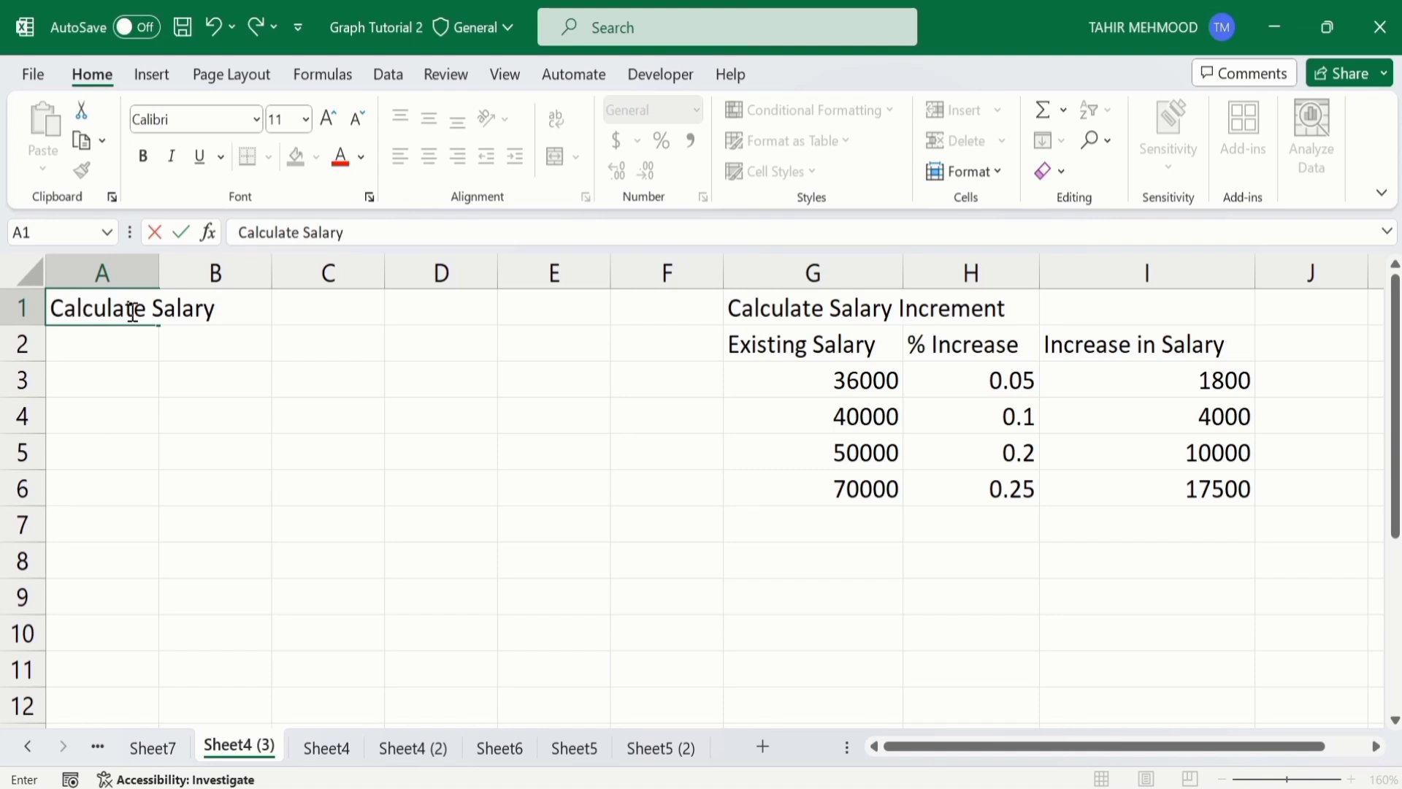
text( Increment)
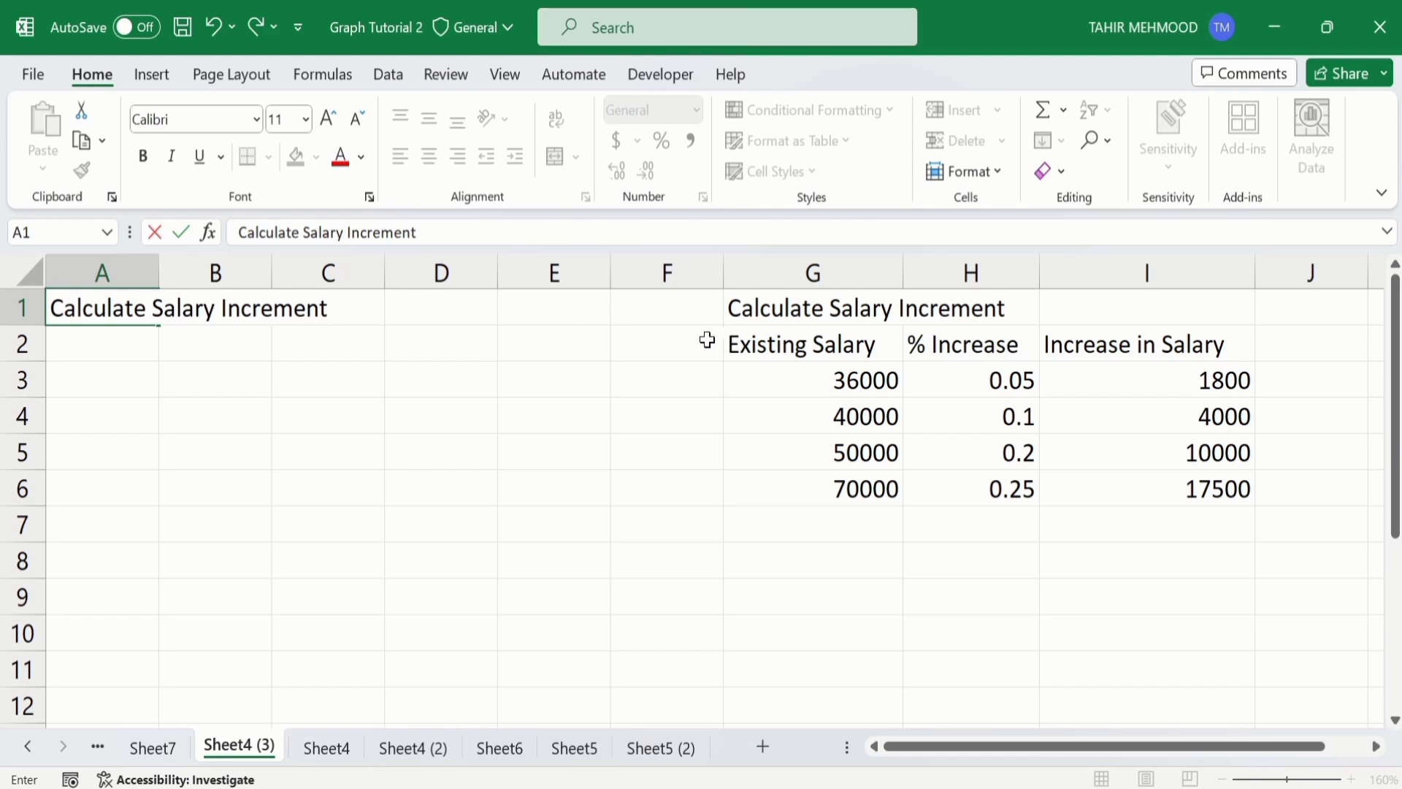
Enter the column headings "Existing Salary" in cell A2 and "% Increase" in cell B2
click(102, 345)
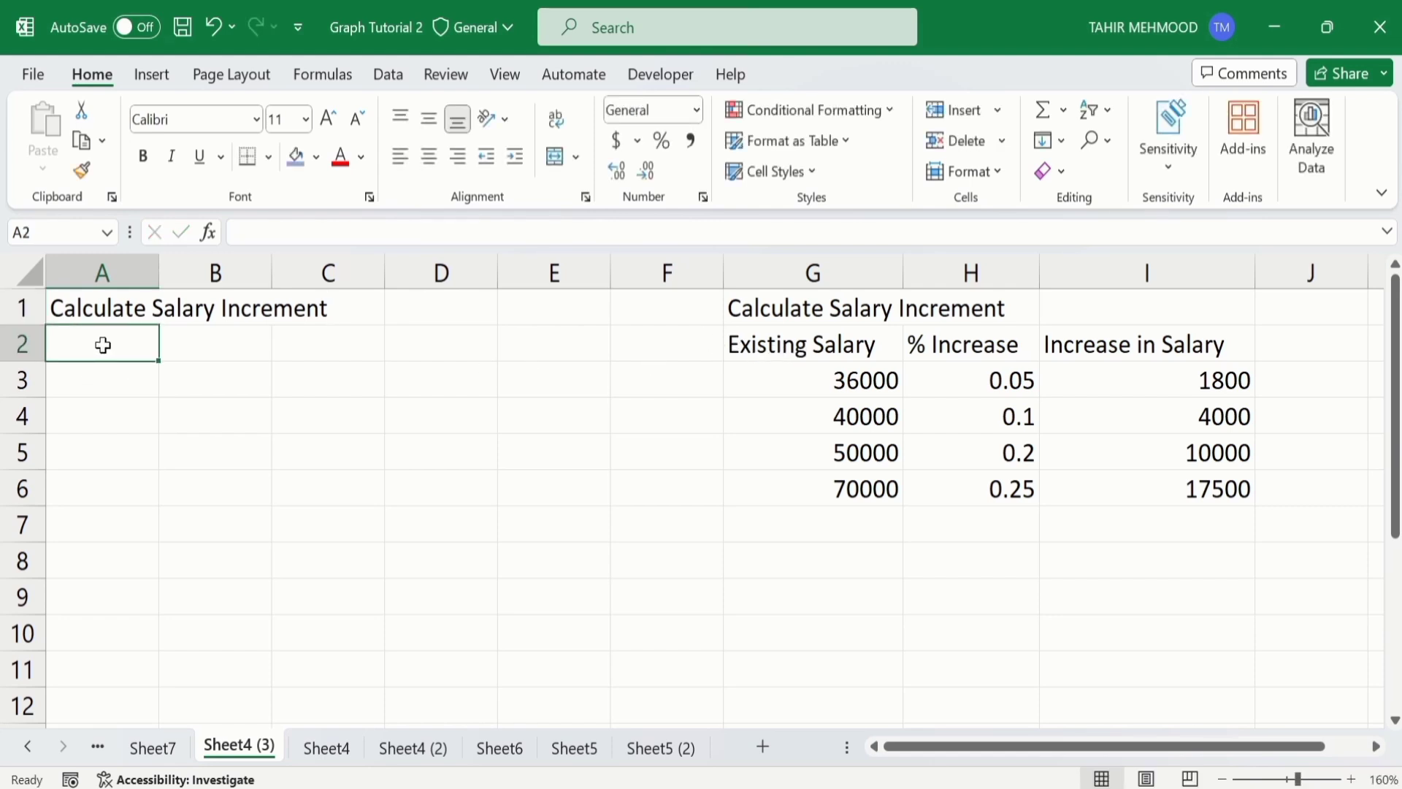
text(E)
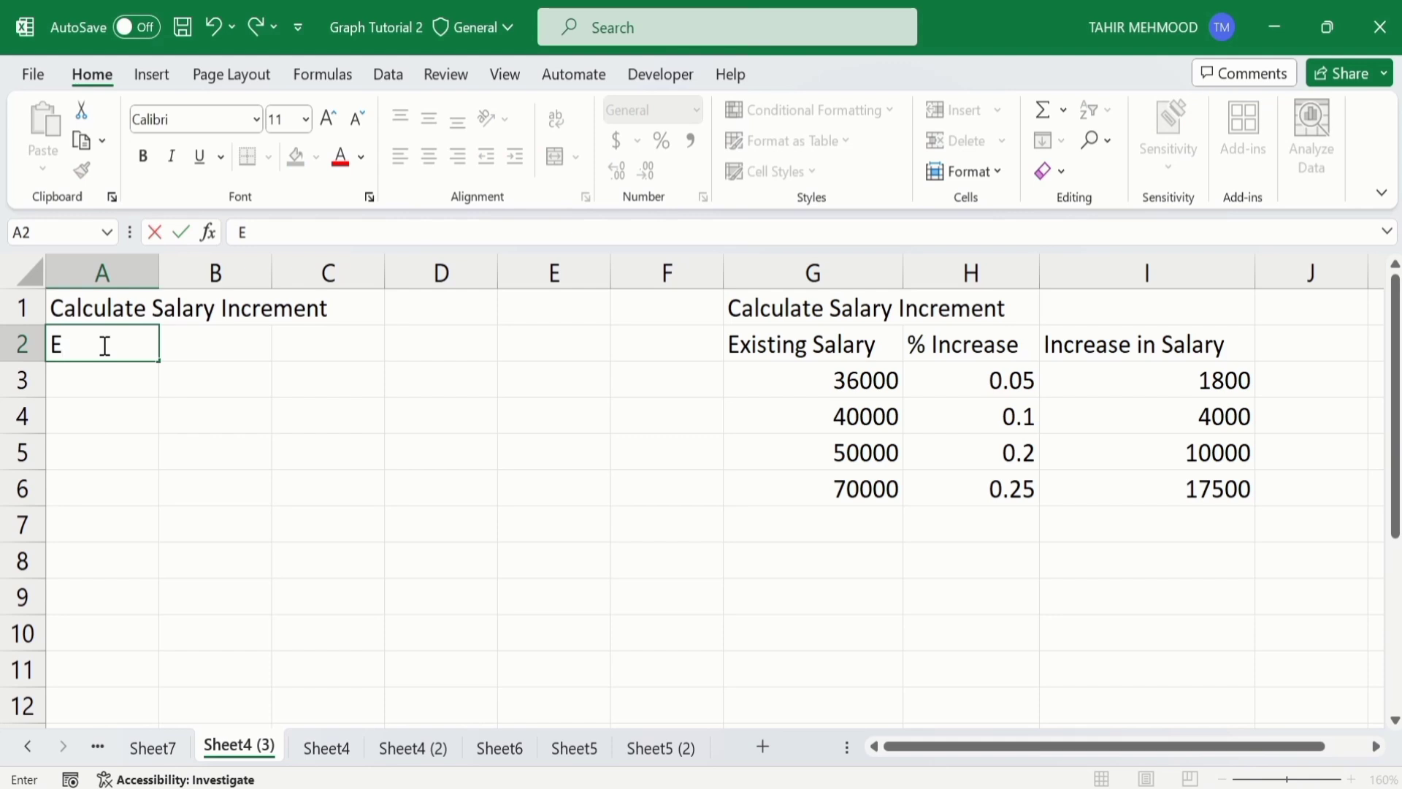
text(xisting Salary)
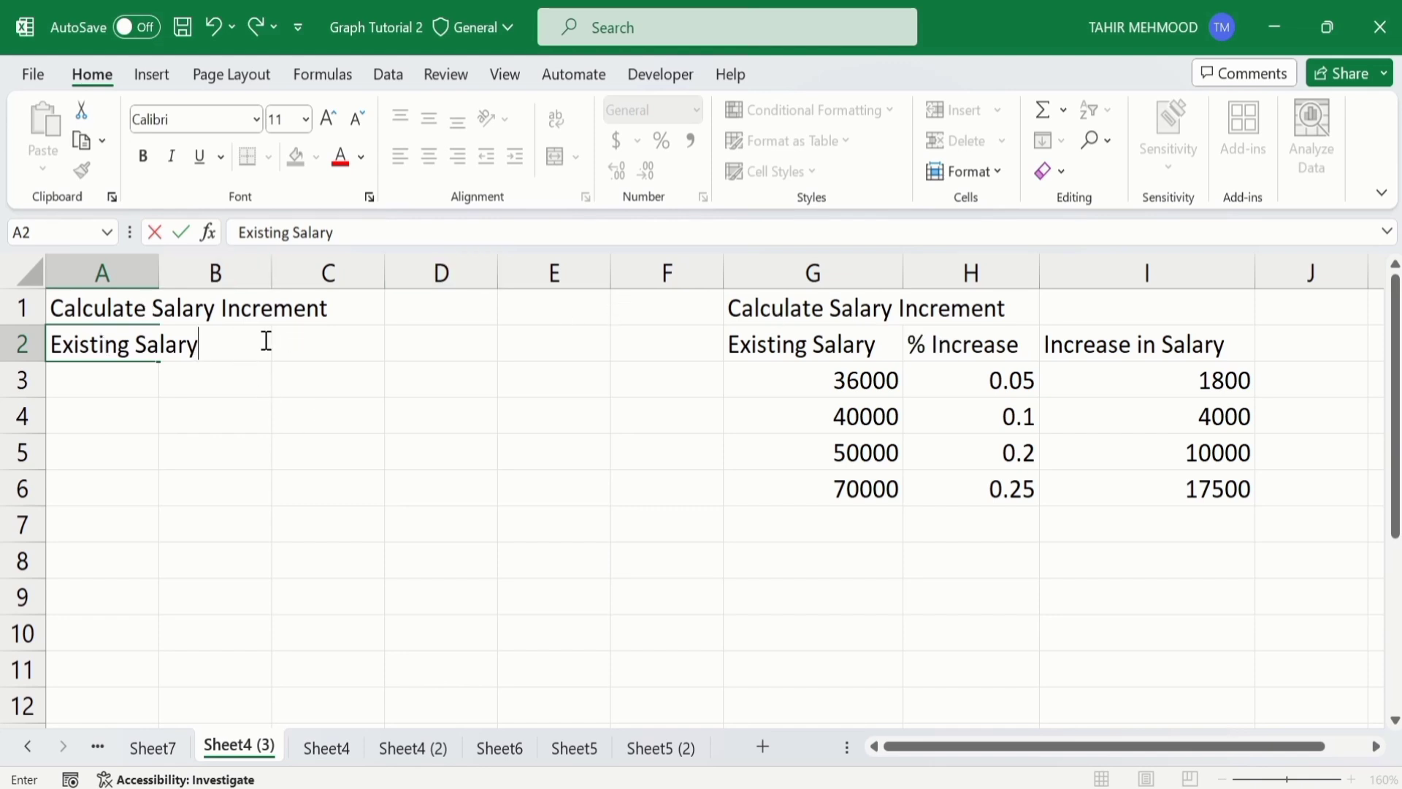
click(287, 343)
click(231, 348)
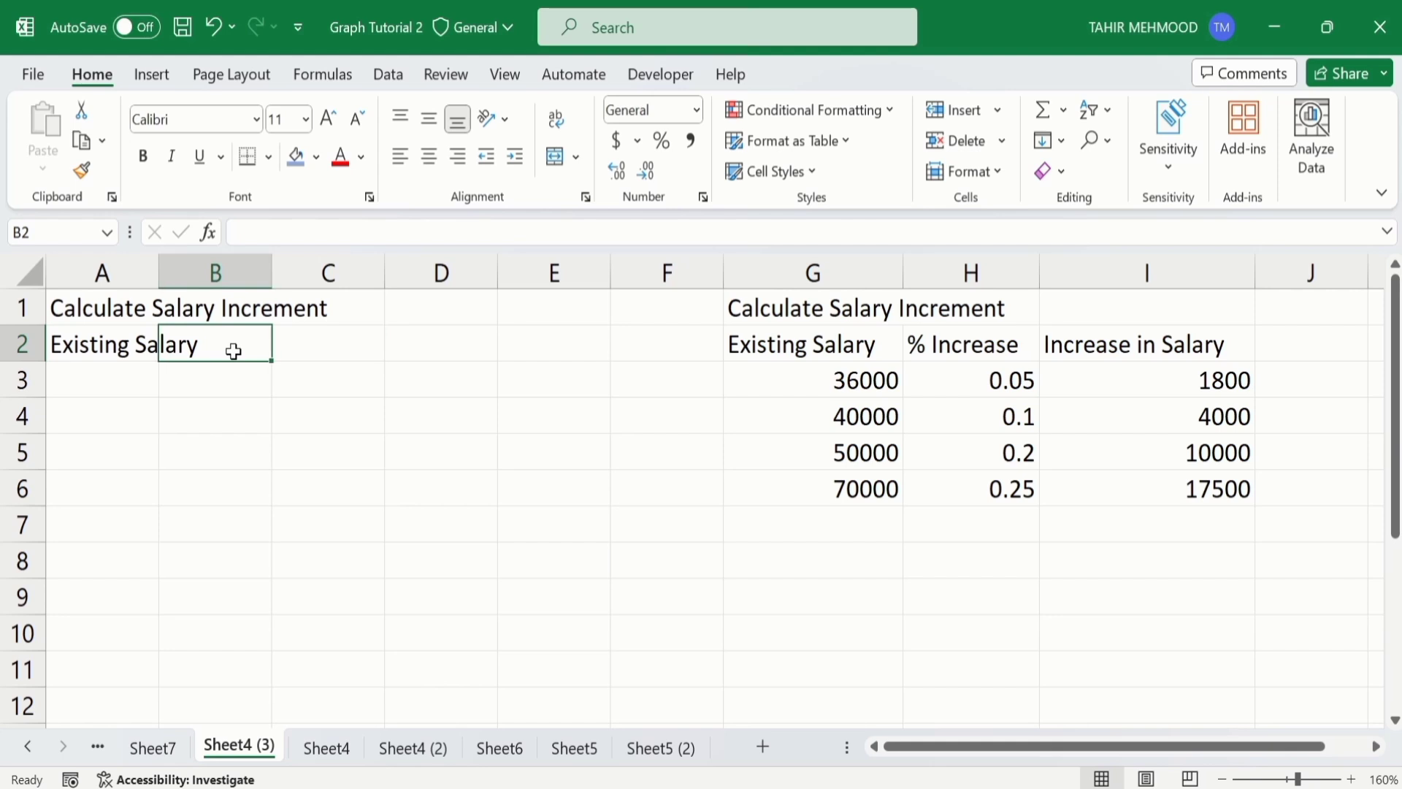
text(%)
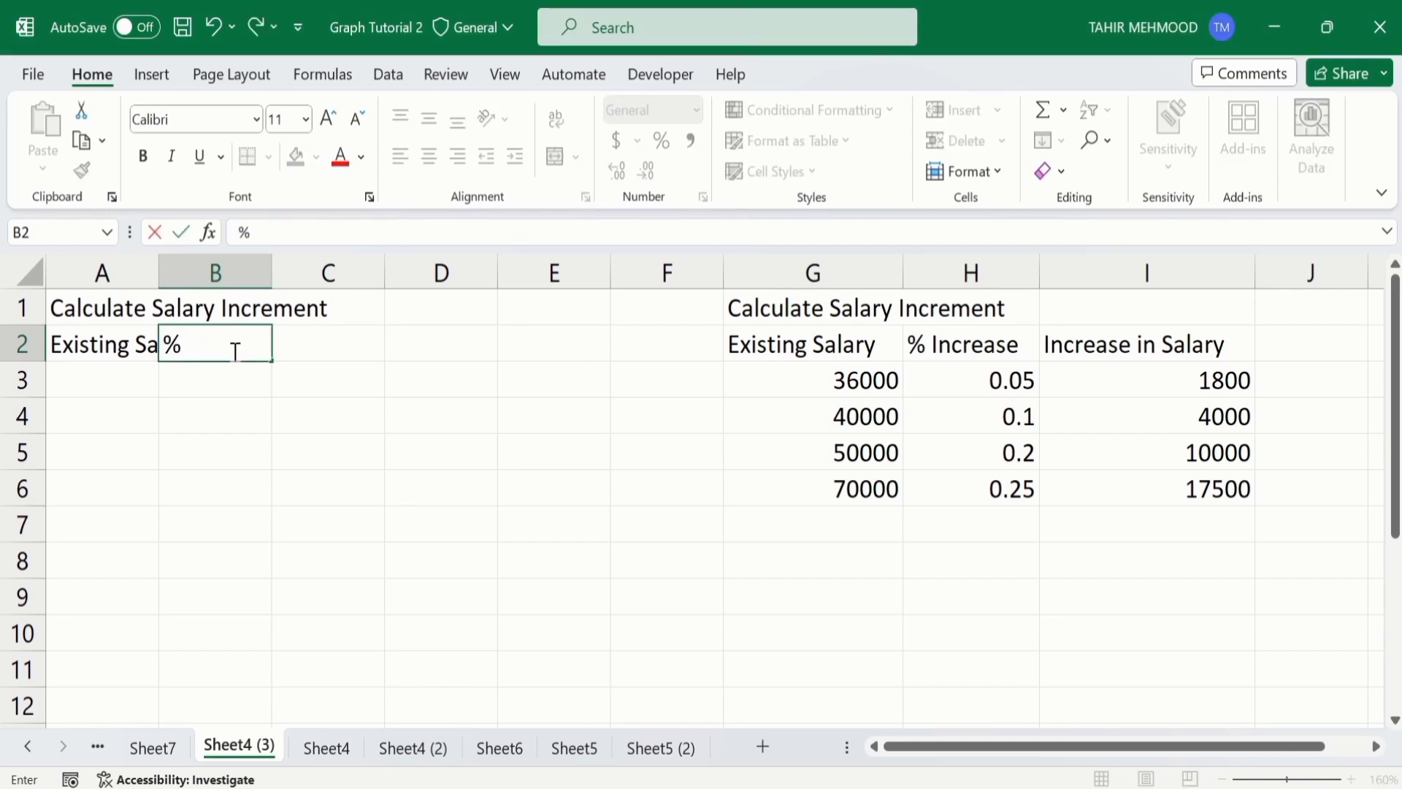
text( Increase)
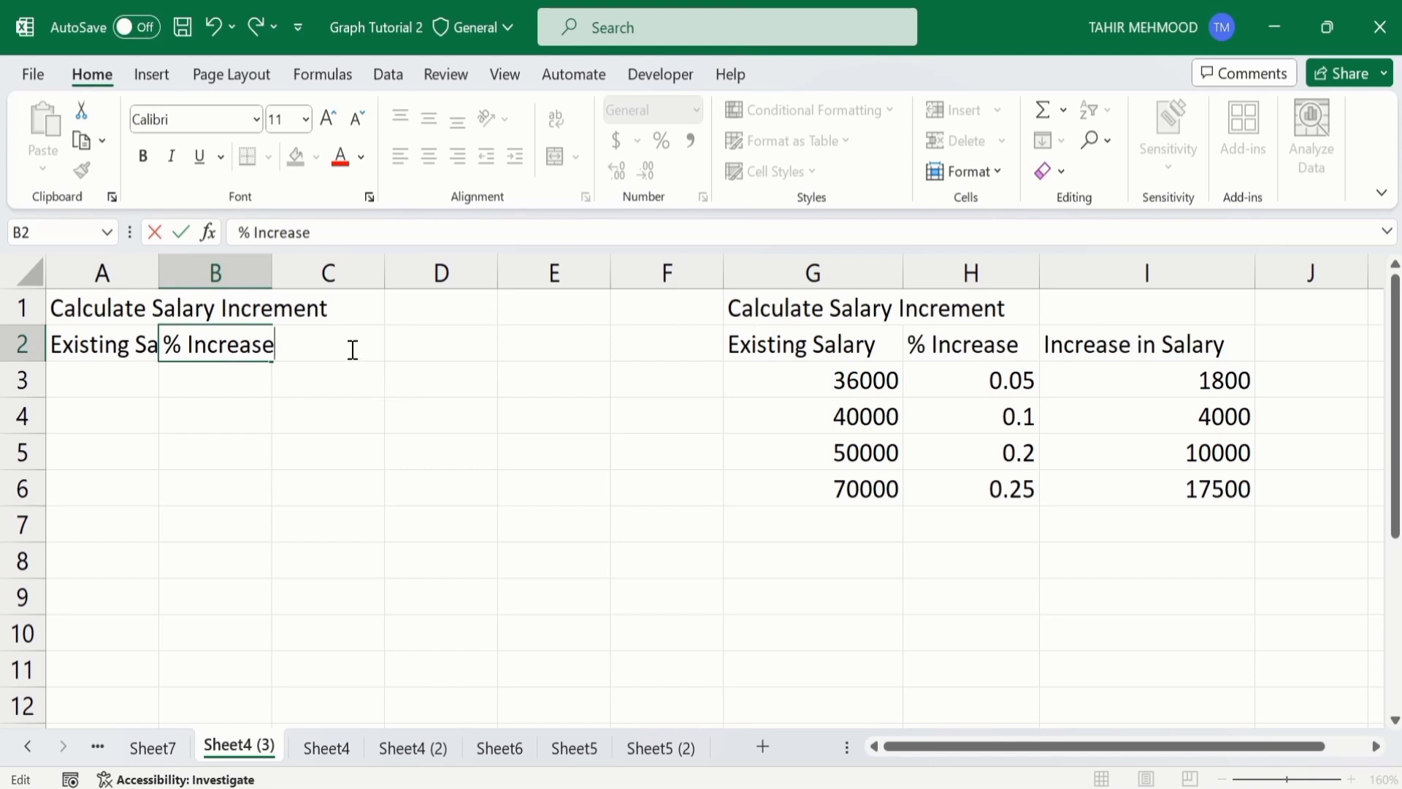
Enter the column heading "Increase in Salary" in cell C2
click(422, 350)
click(344, 349)
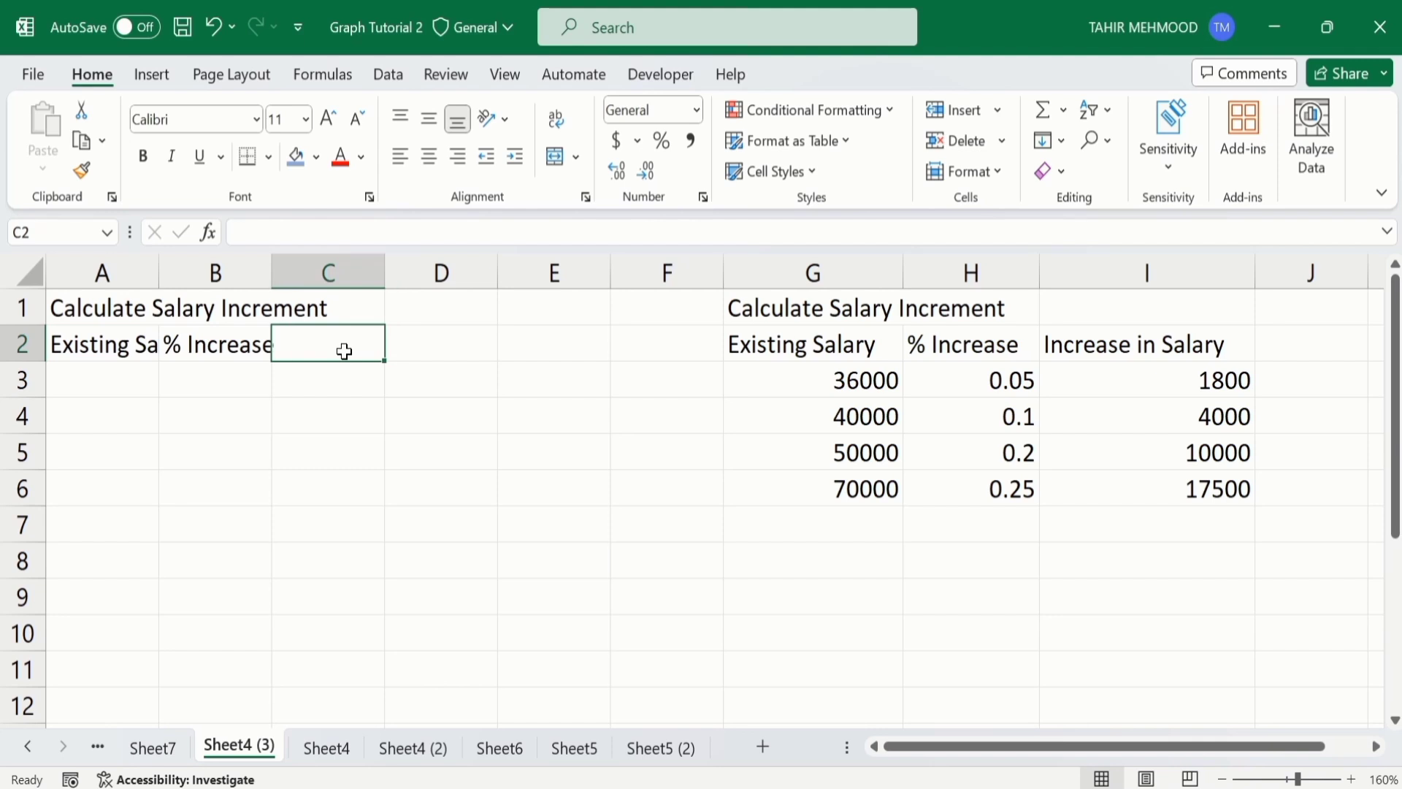
text(In)
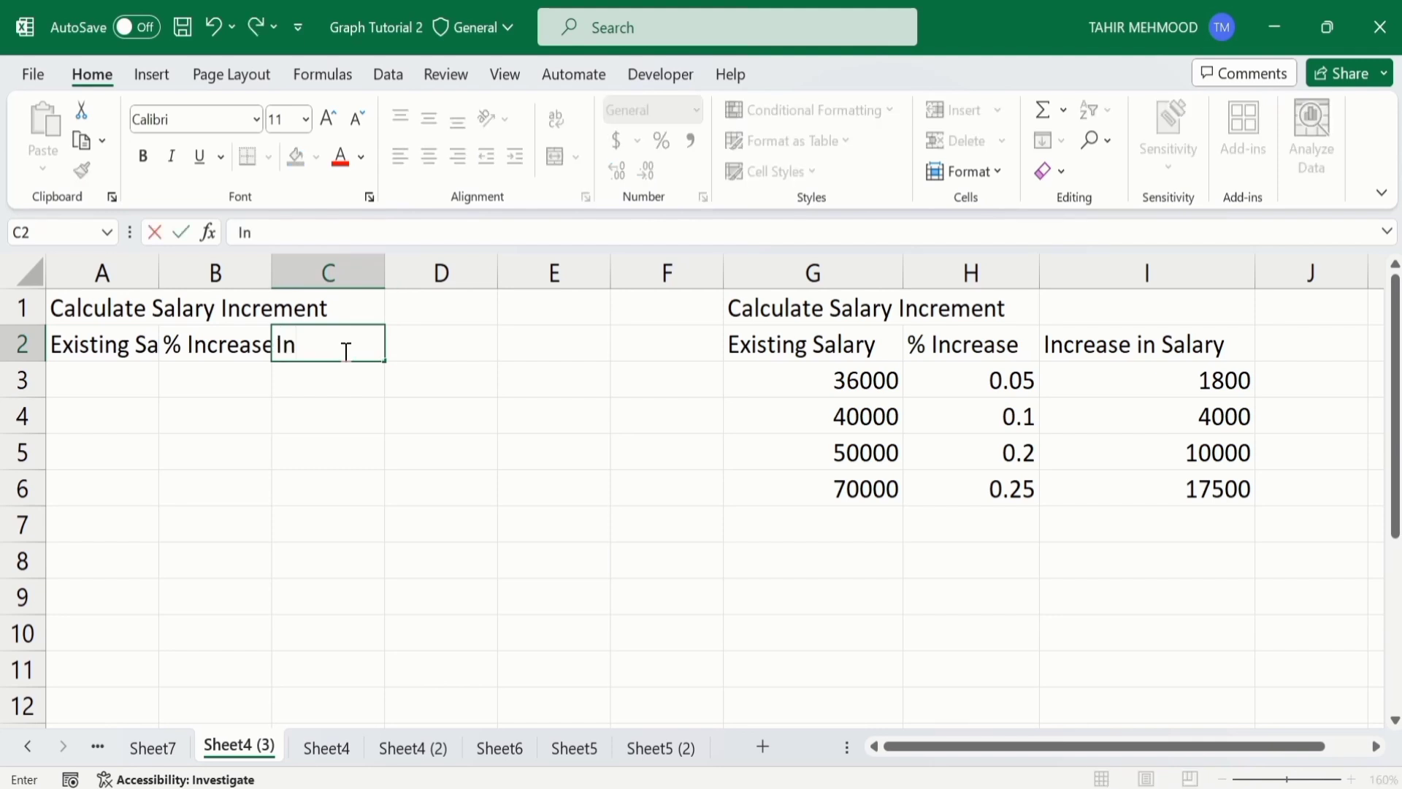
text(crease in)
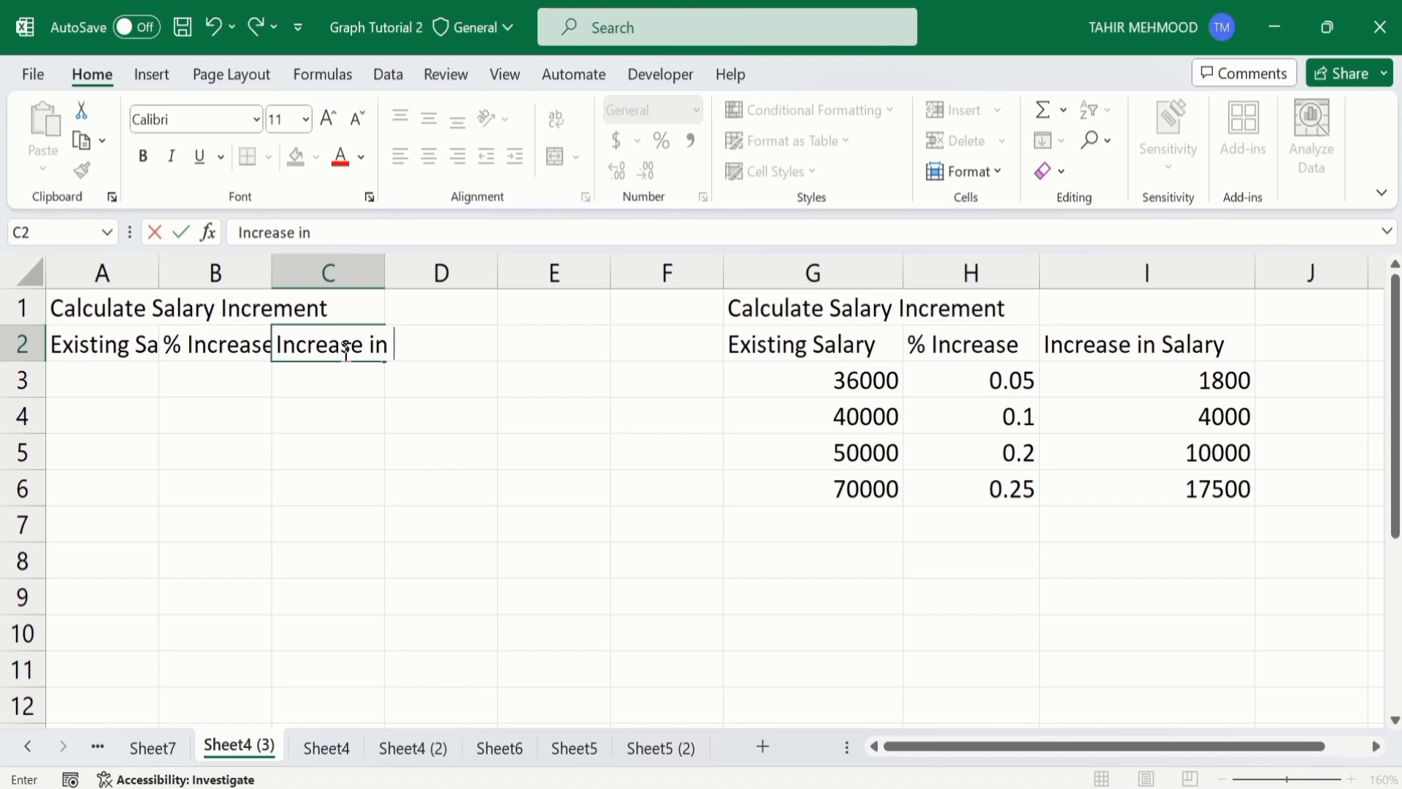
text( Salary)
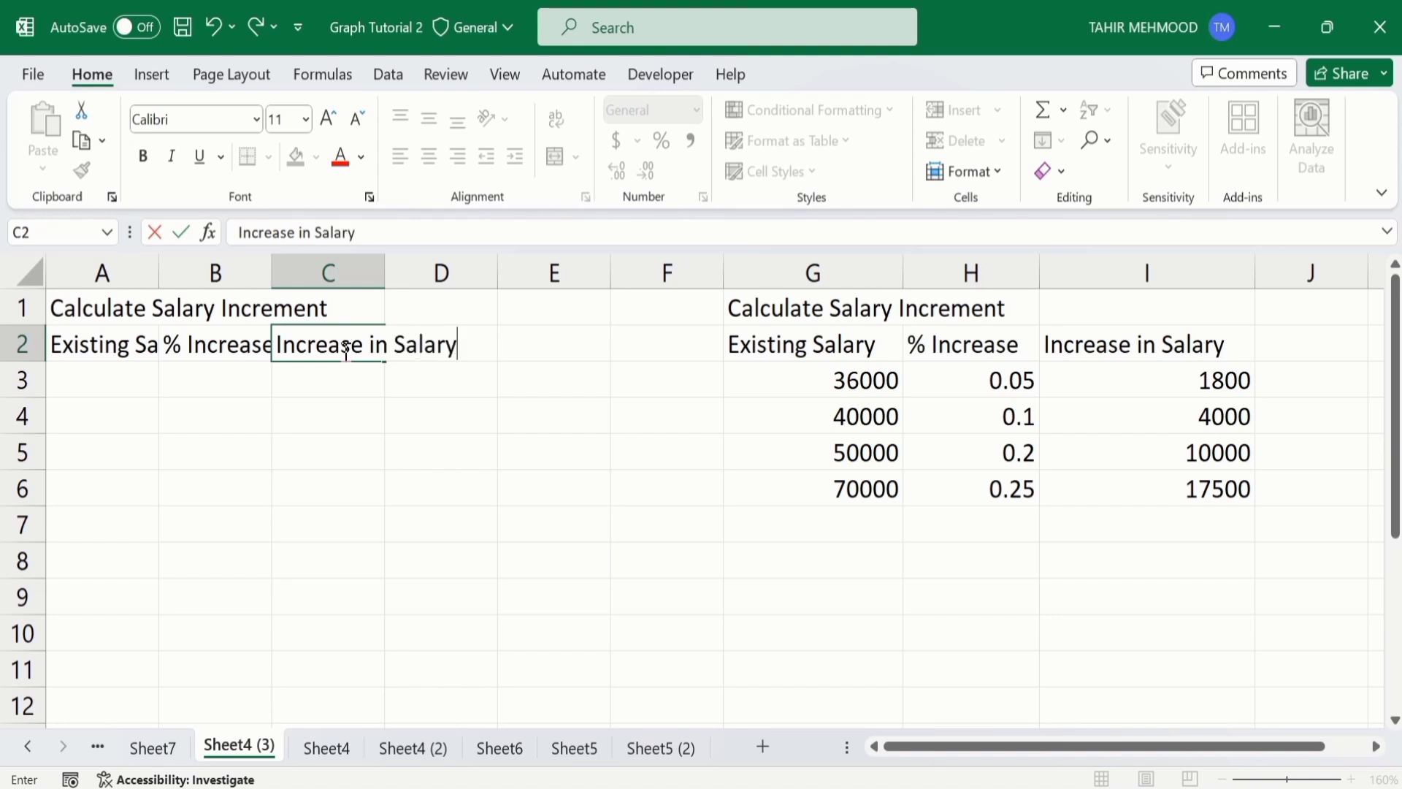
key(Return)
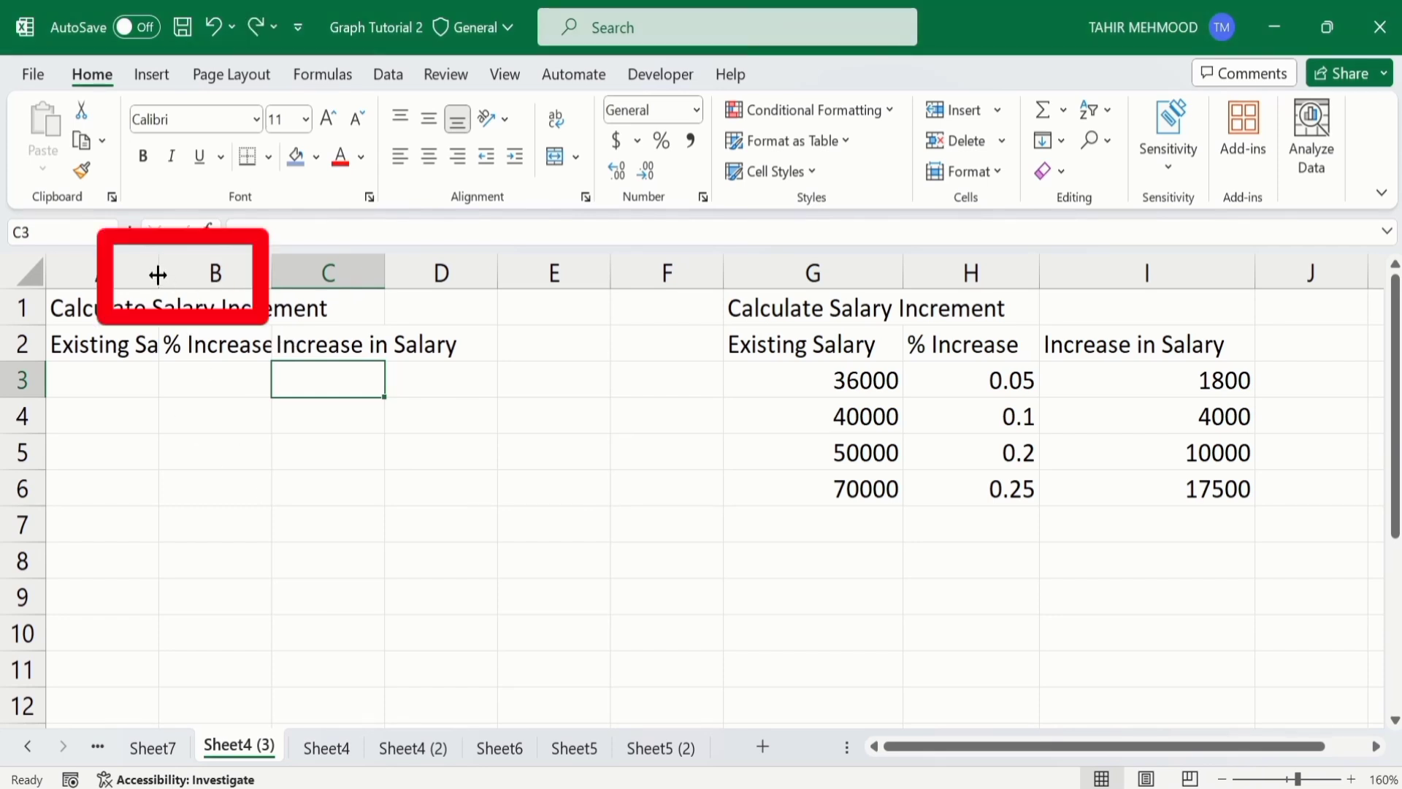
Widen columns A, B and C so that each heading in row 2 fits within its own column
drag(157, 274, 218, 278)
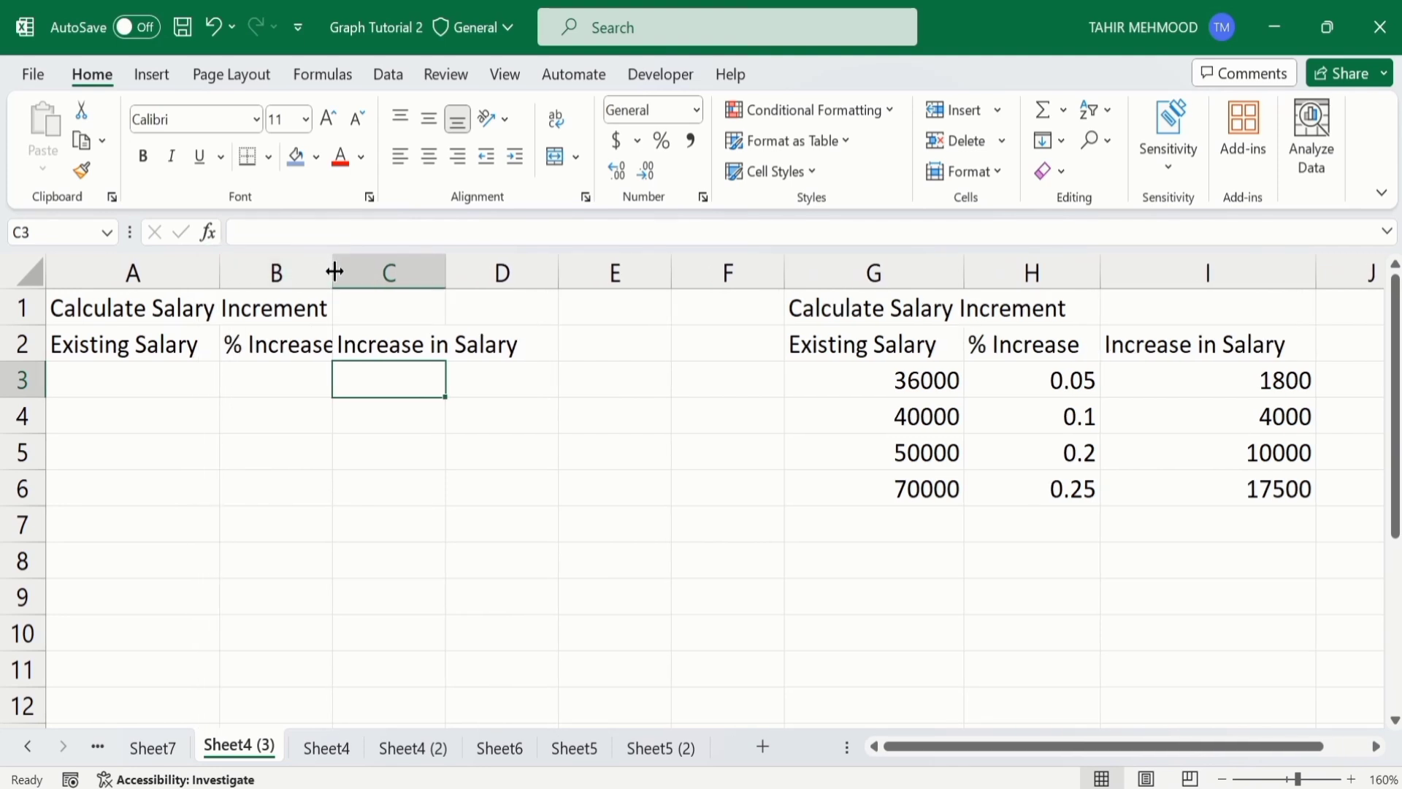
drag(334, 271, 354, 271)
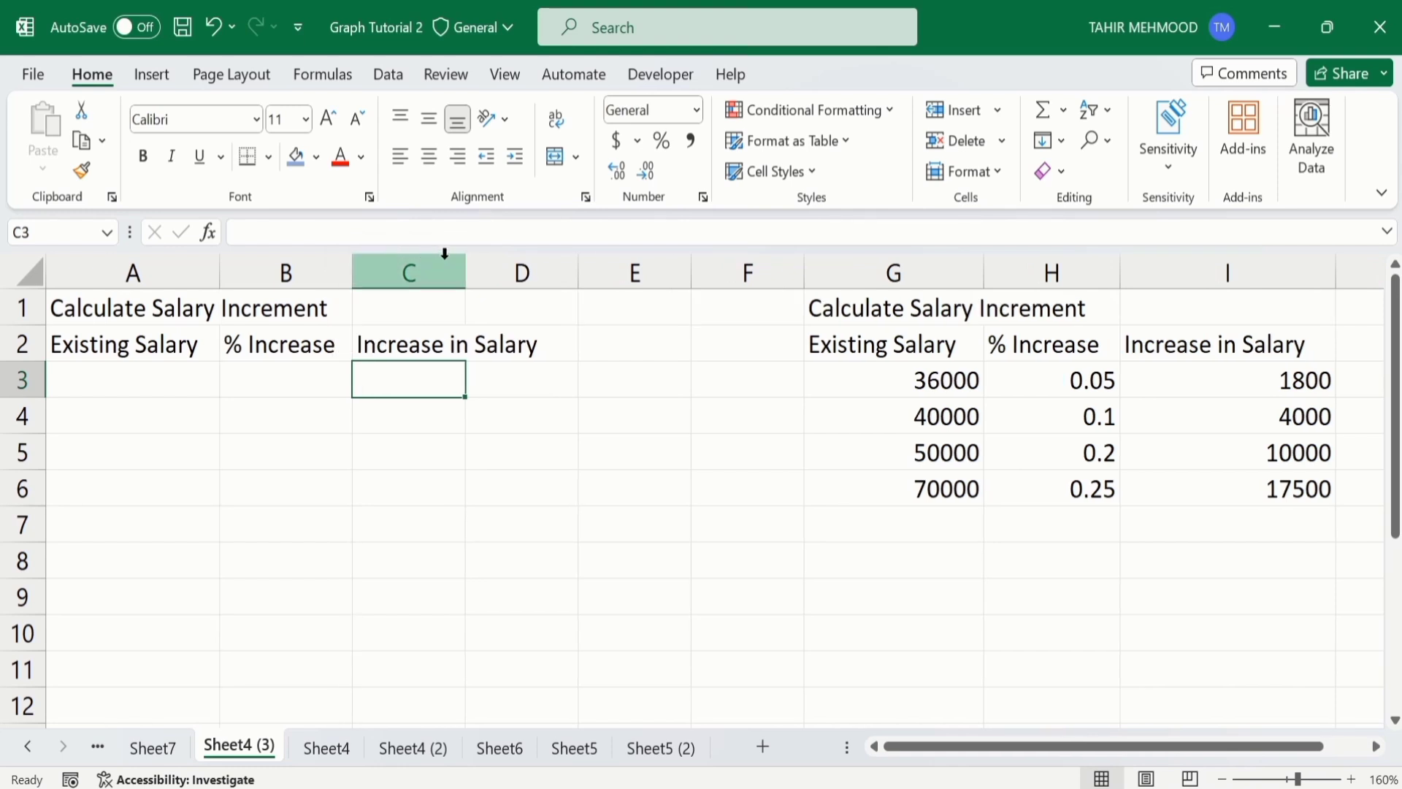
drag(465, 268, 546, 265)
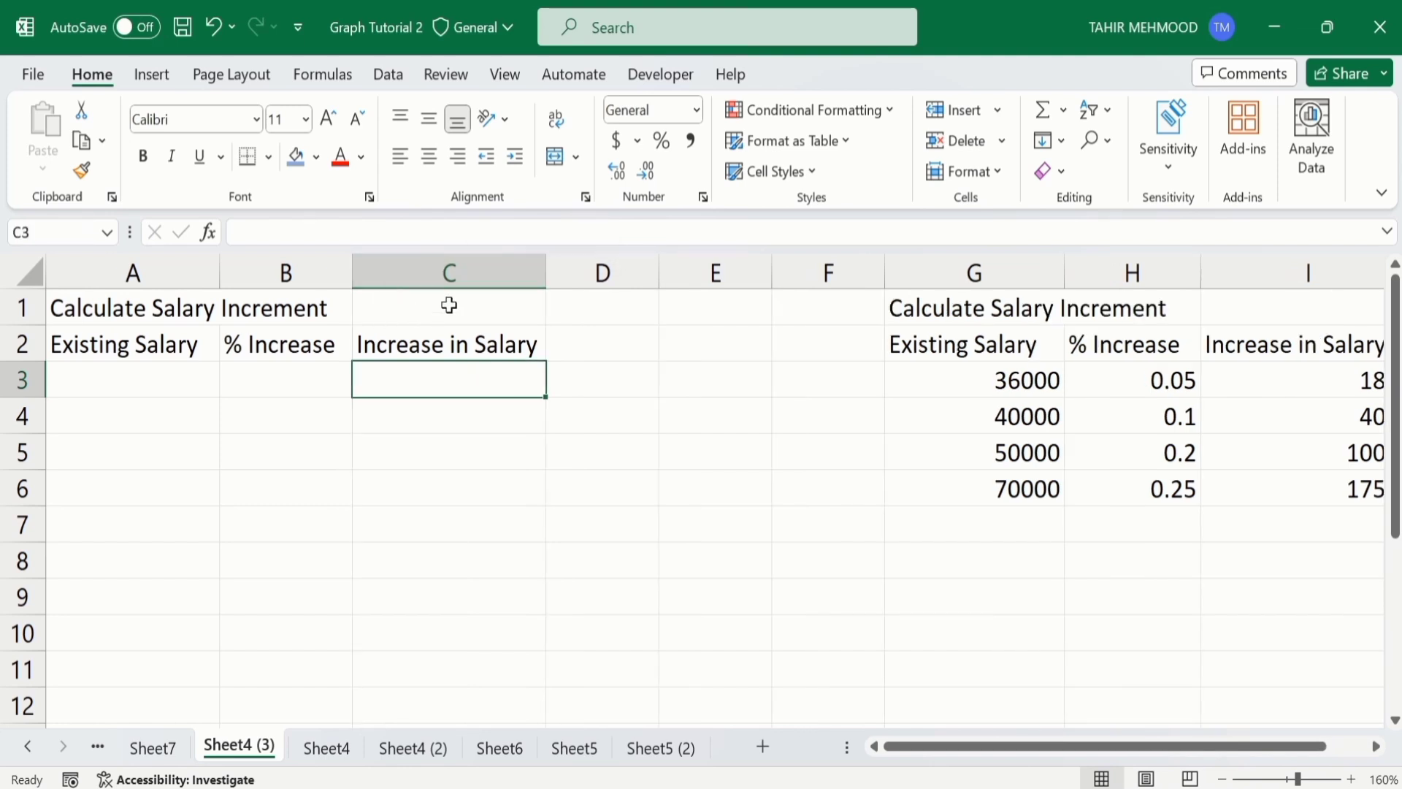
Merge and center the title "Calculate Salary Increment" across cells A1 to C1
click(514, 309)
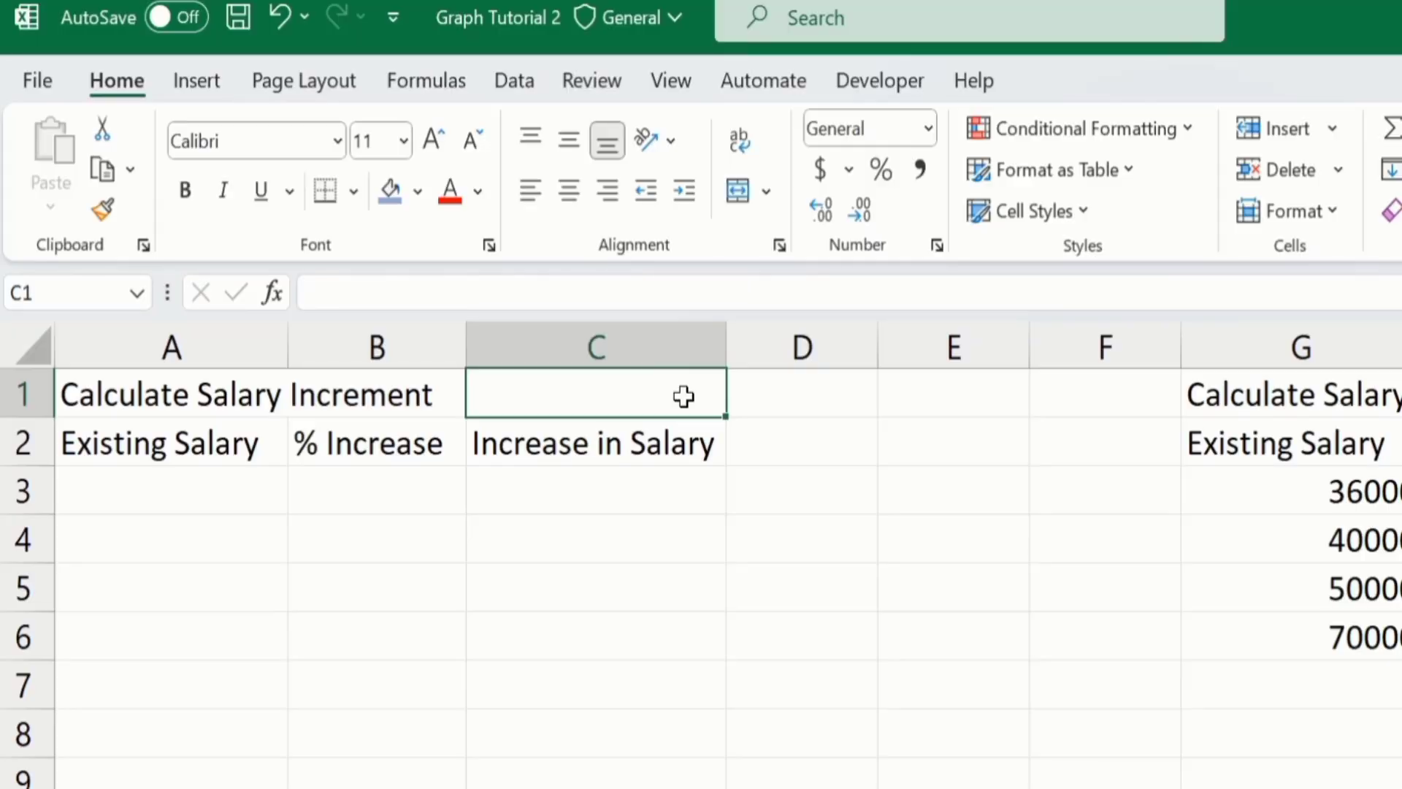
drag(414, 314, 272, 313)
drag(361, 403, 273, 401)
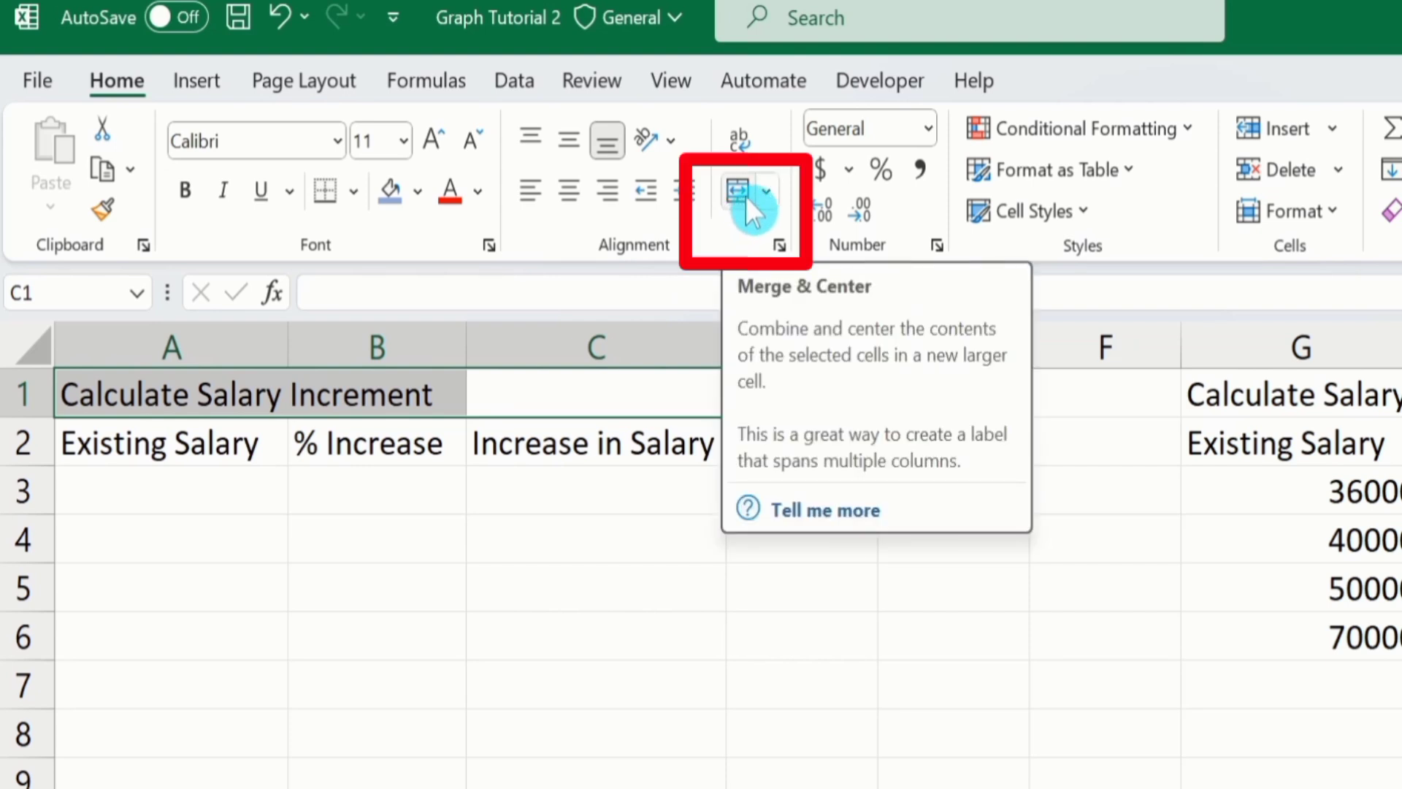
click(767, 193)
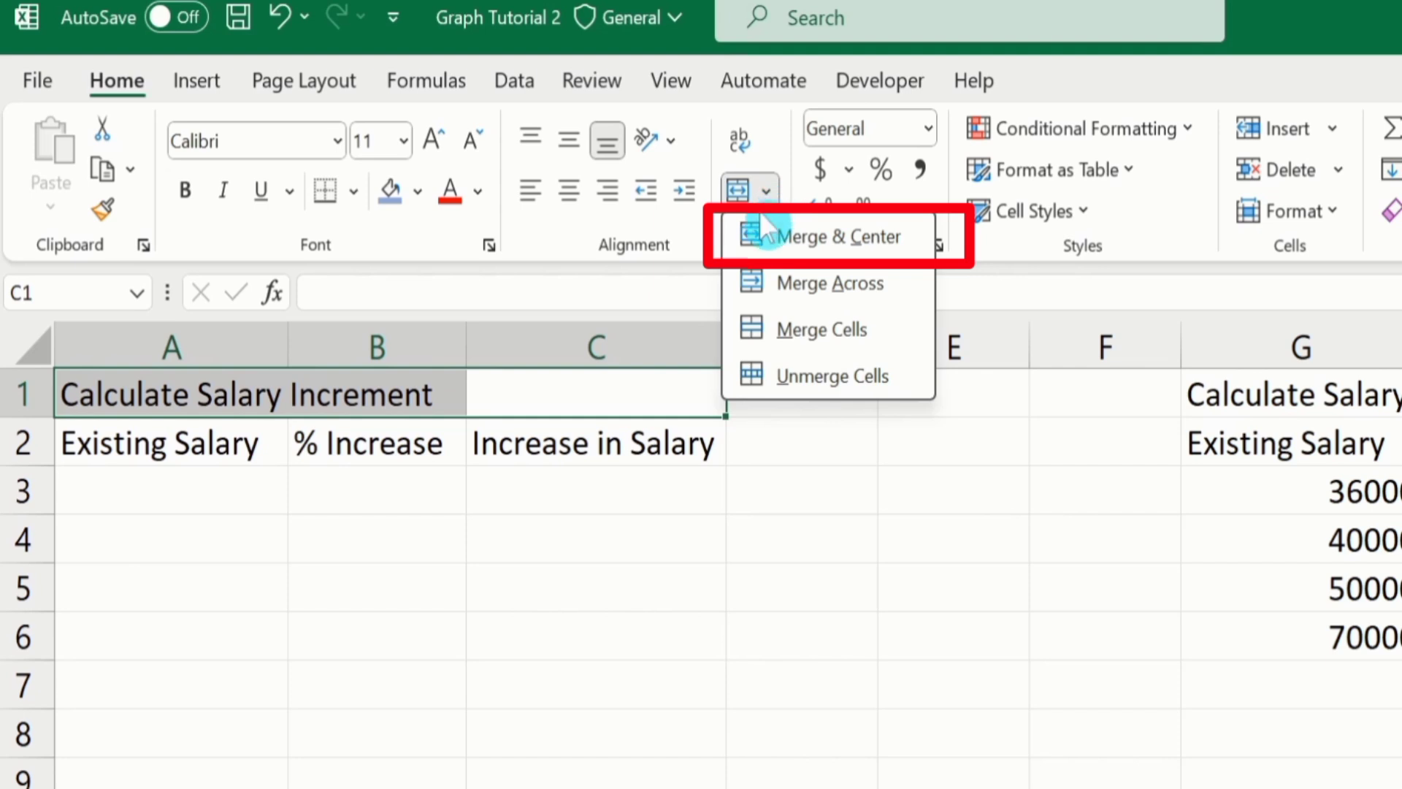
click(823, 241)
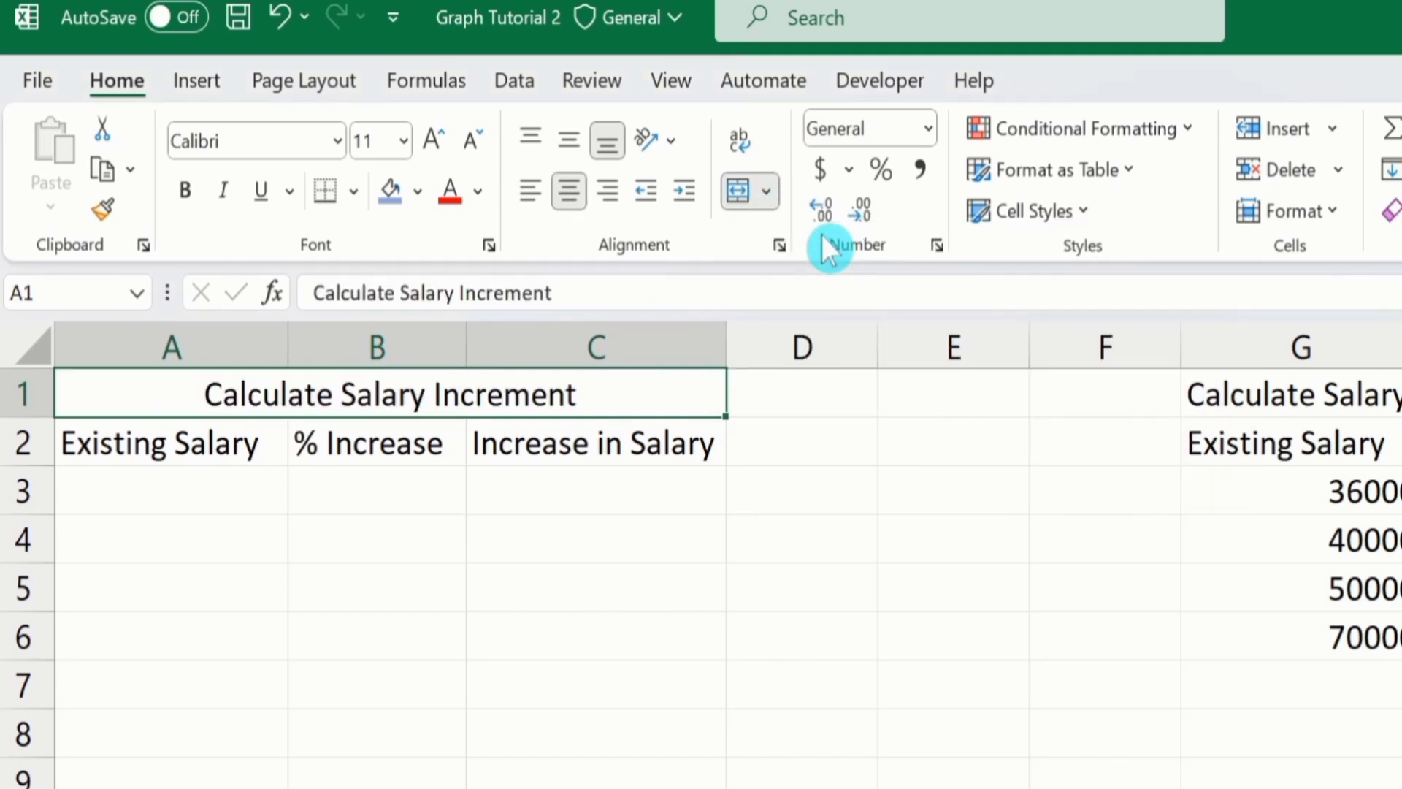
click(812, 475)
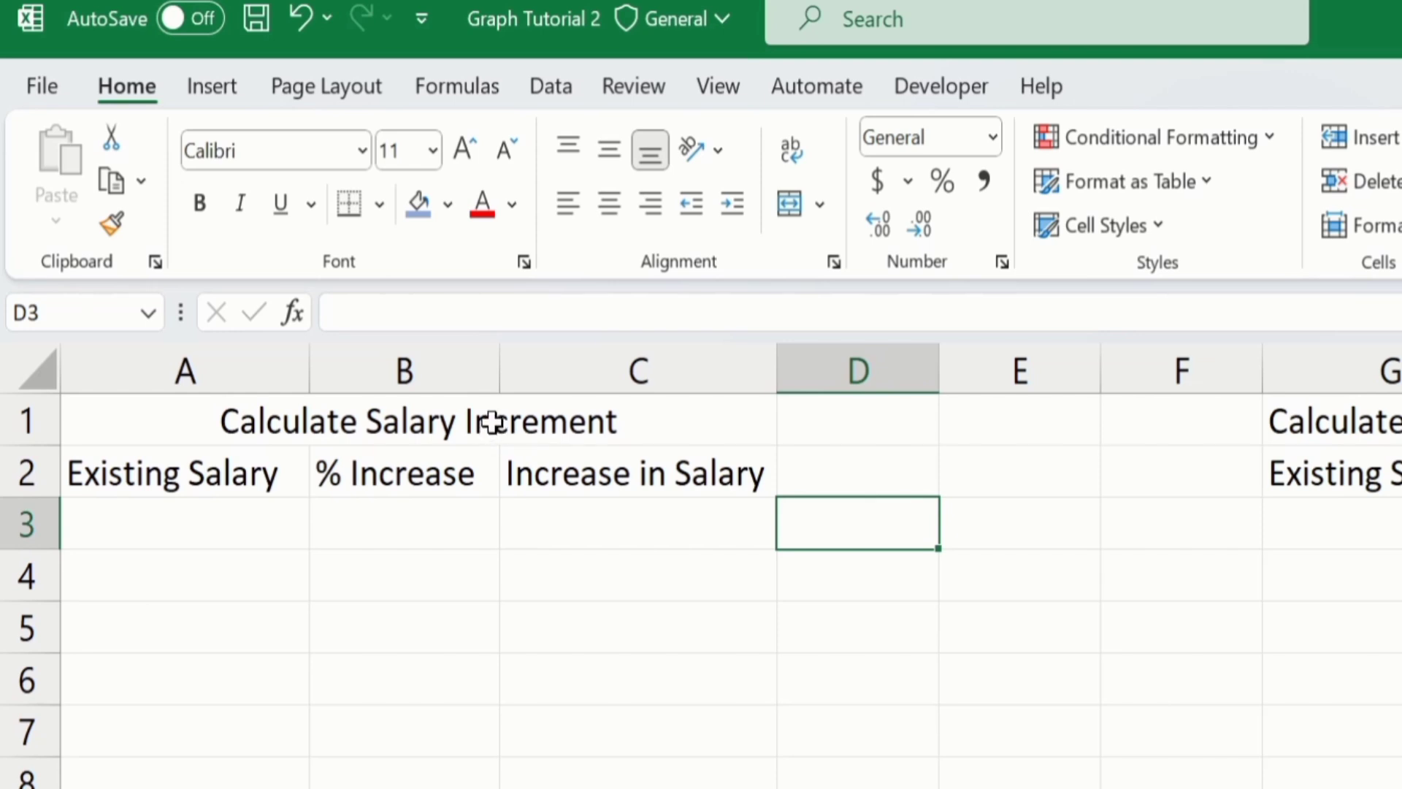
Format the merged title in row 1 as bold Abadi at font size 12
click(493, 422)
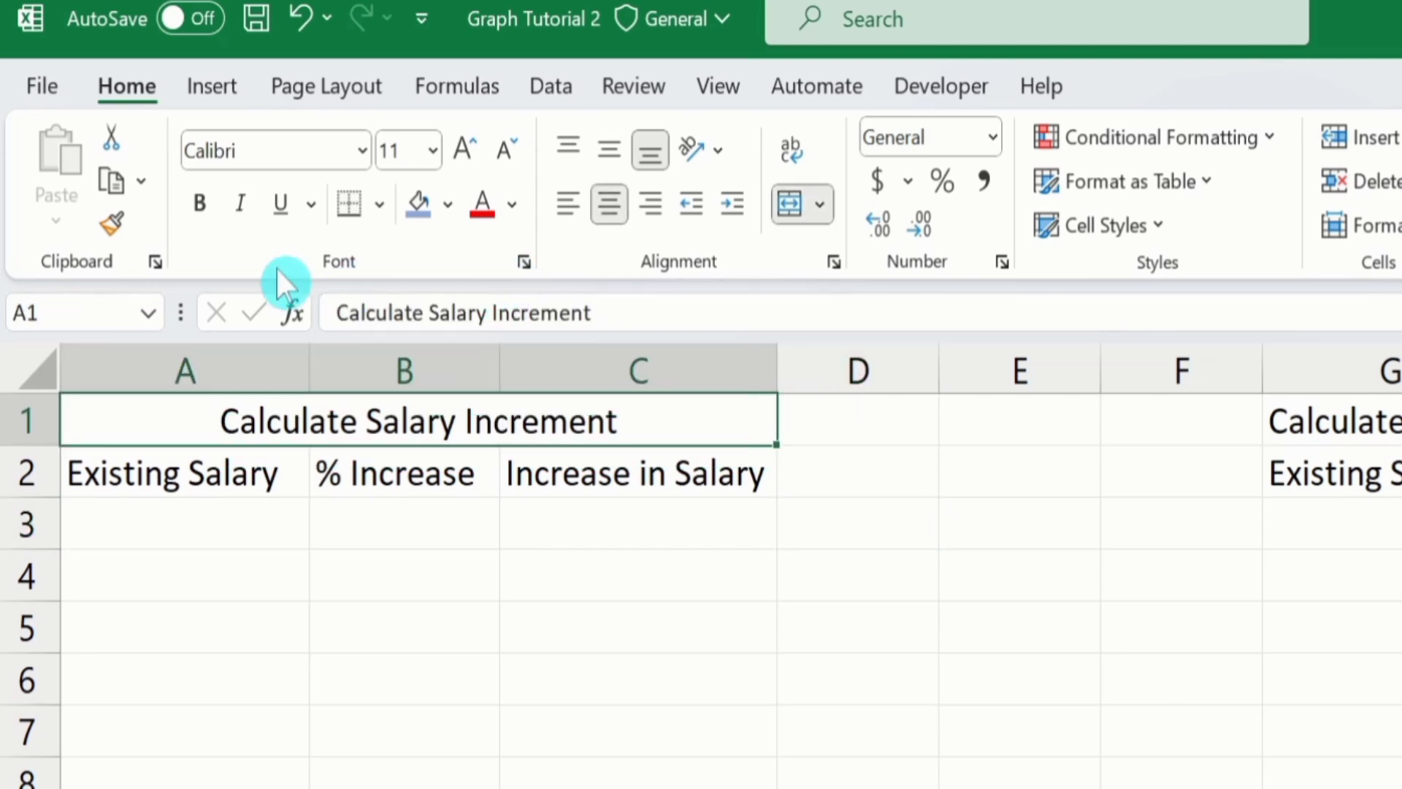
click(200, 201)
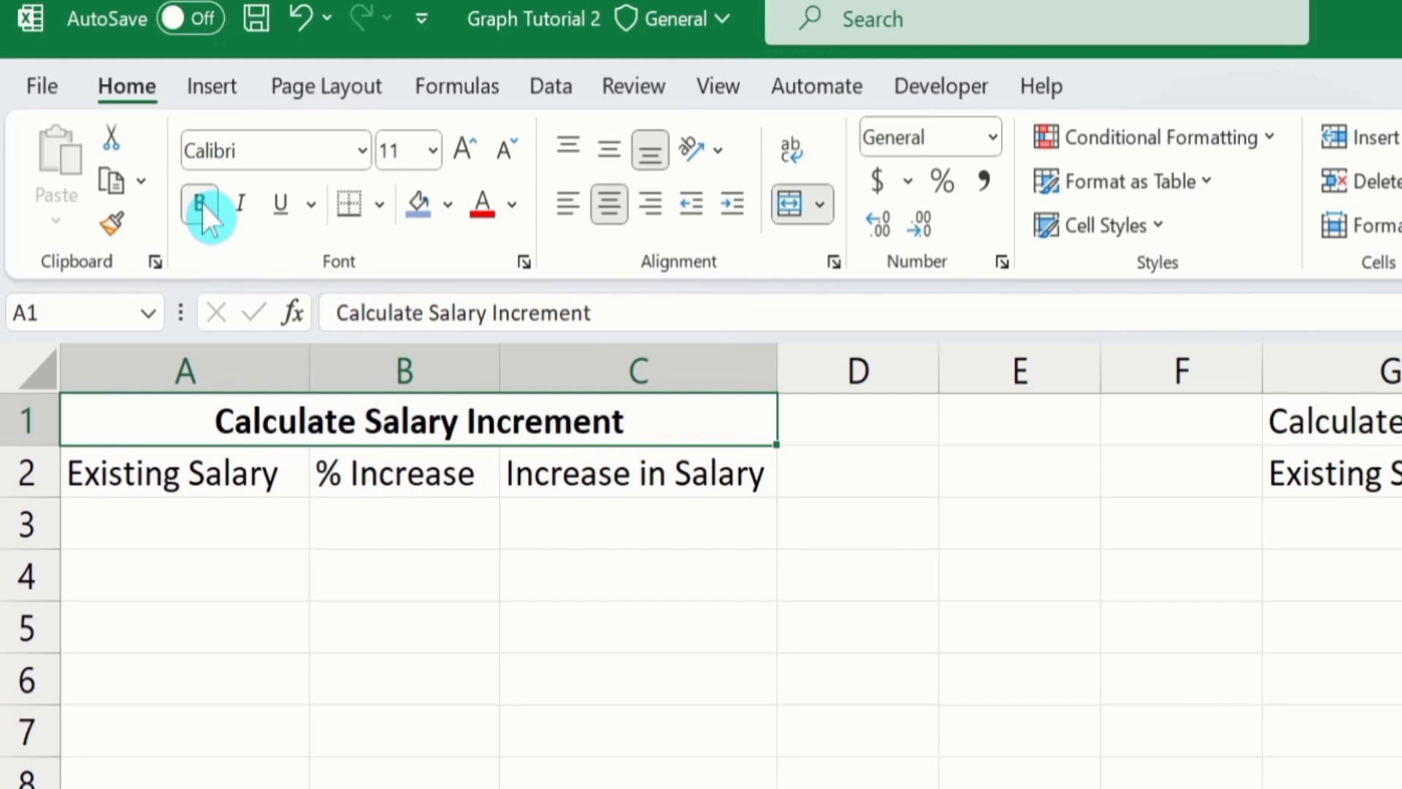
click(363, 149)
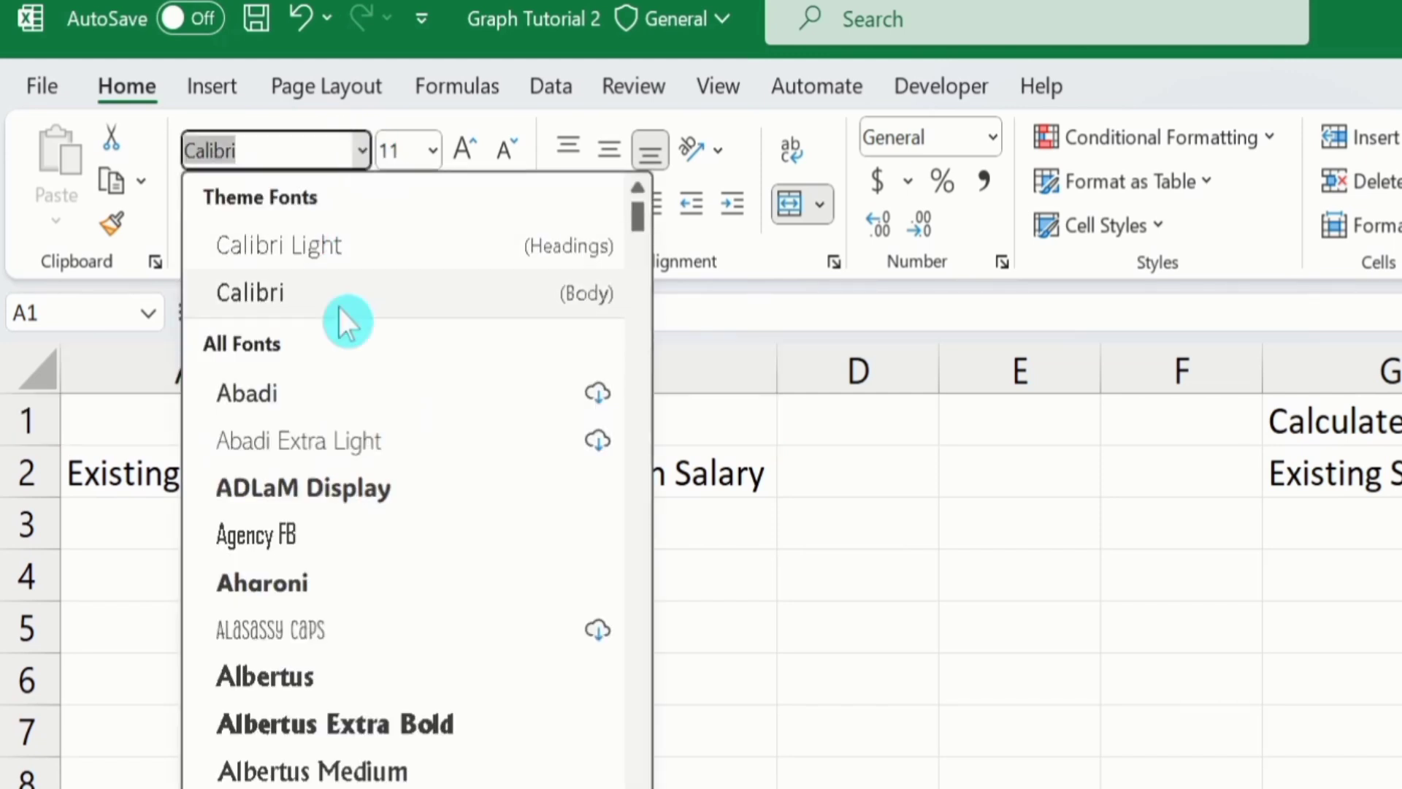
click(353, 396)
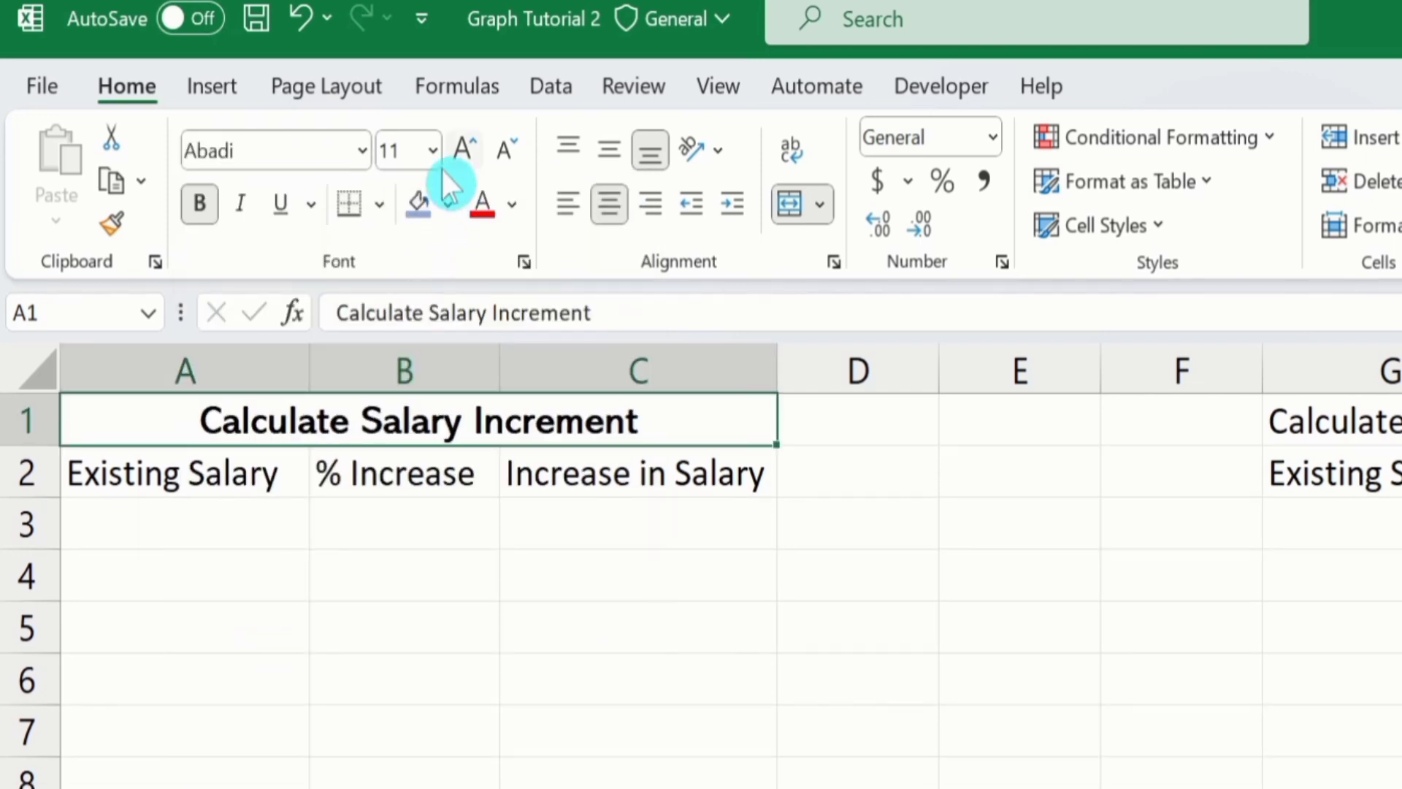
click(430, 151)
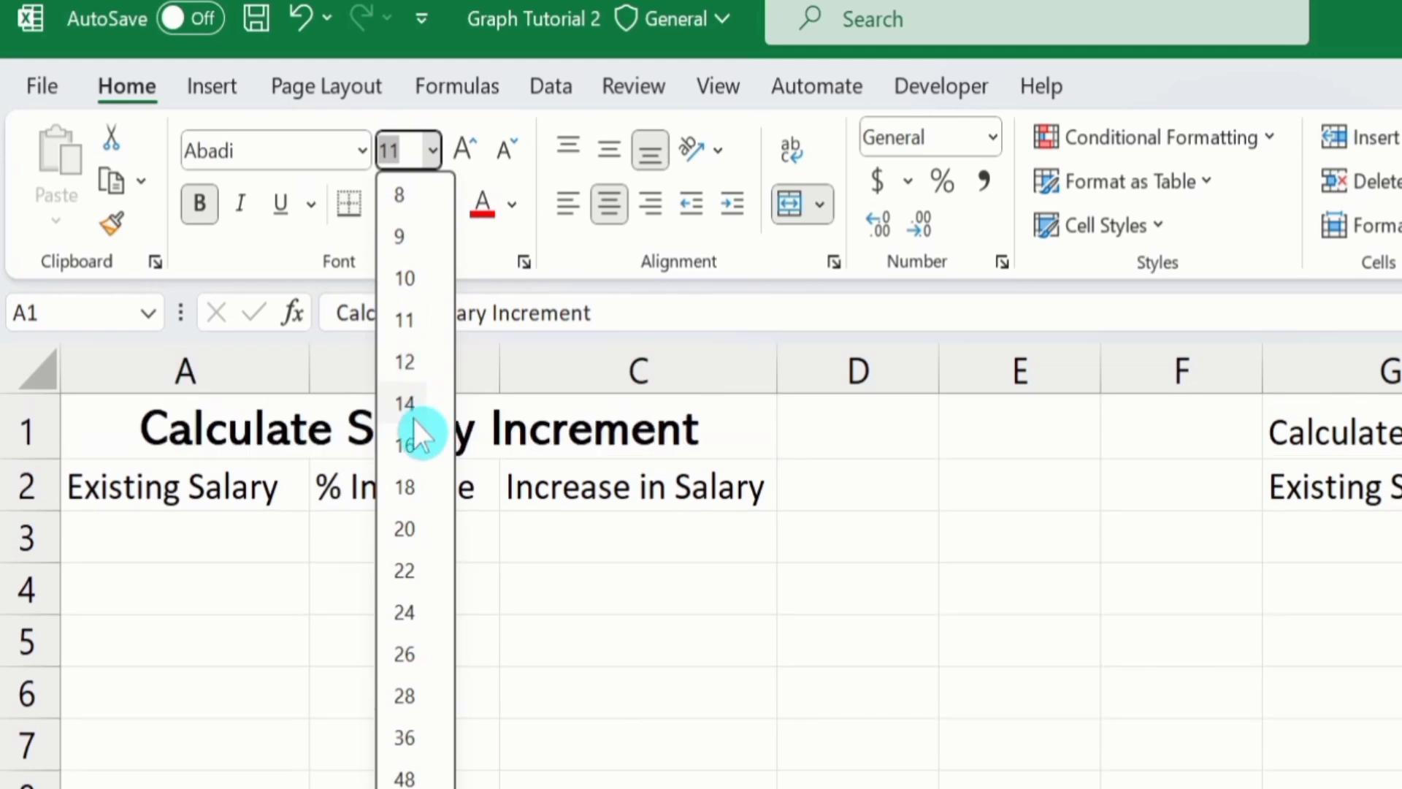
click(413, 367)
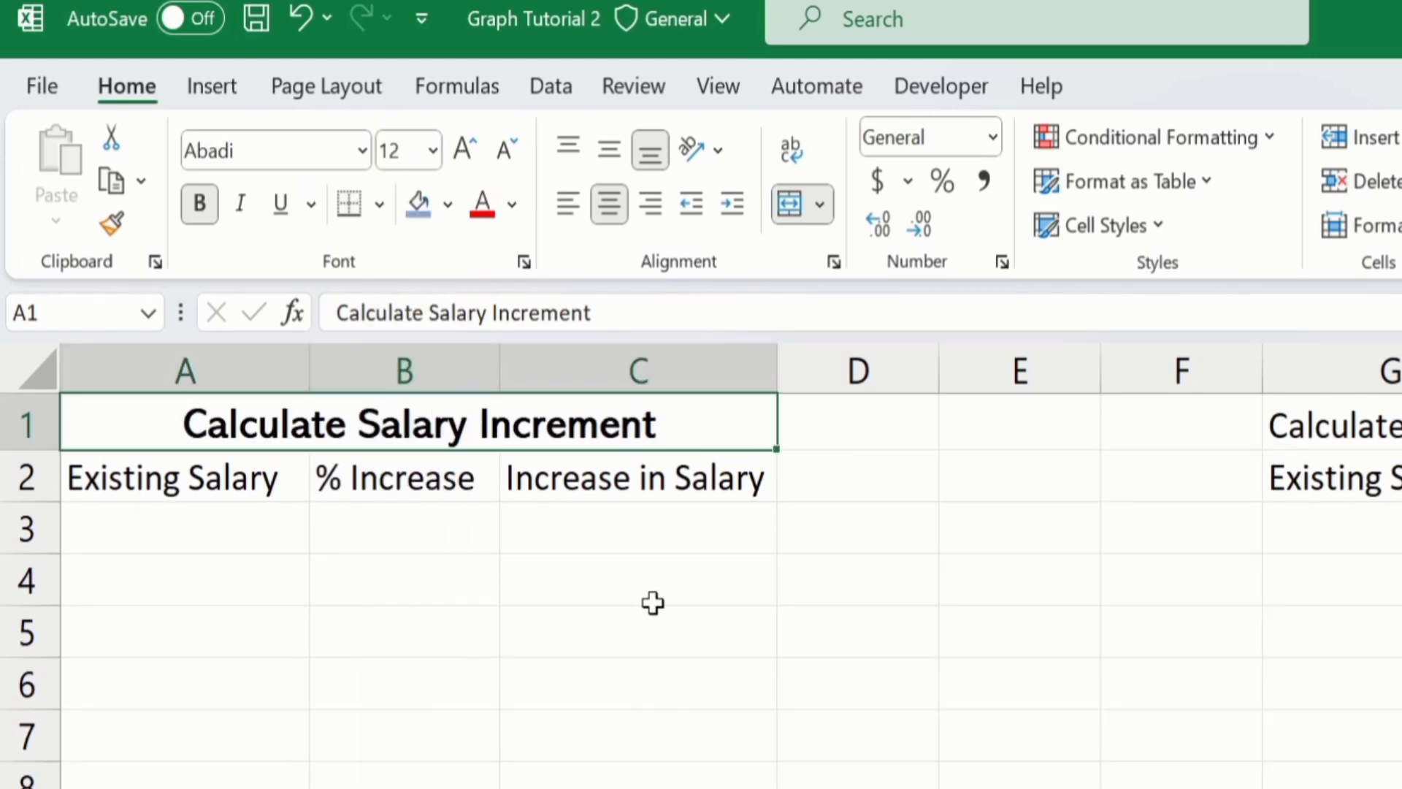
Fill the merged title cell in row 1 with the standard yellow color
click(449, 206)
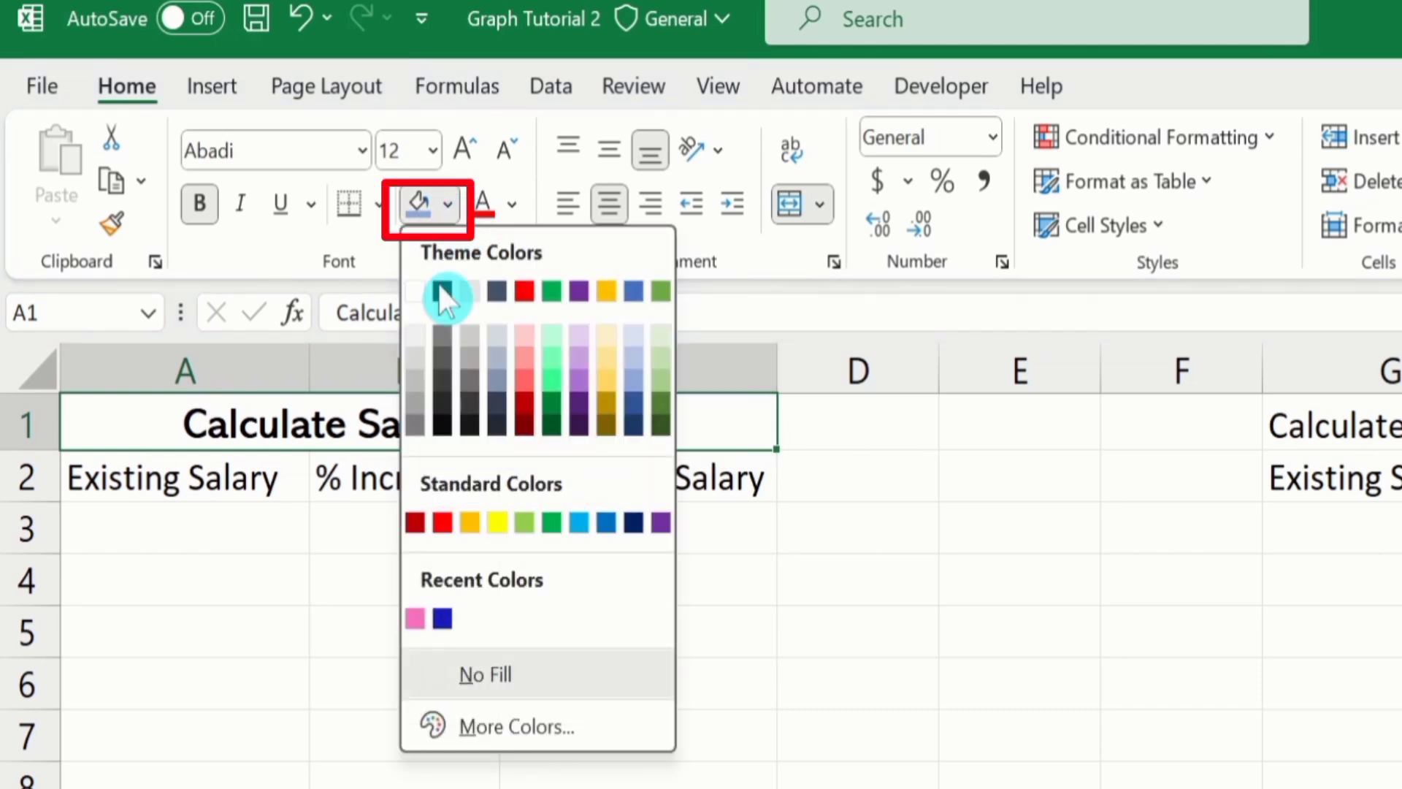
click(496, 515)
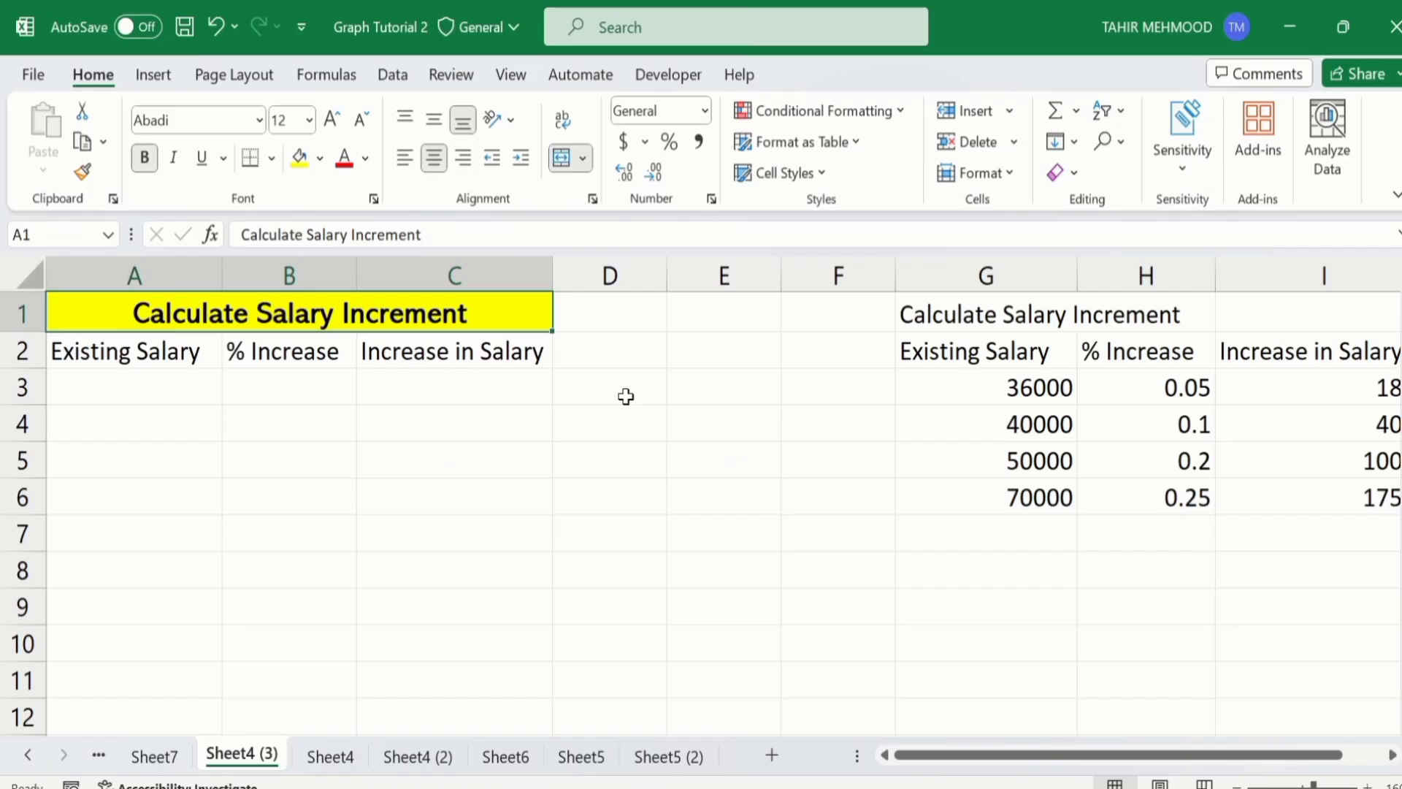
click(880, 539)
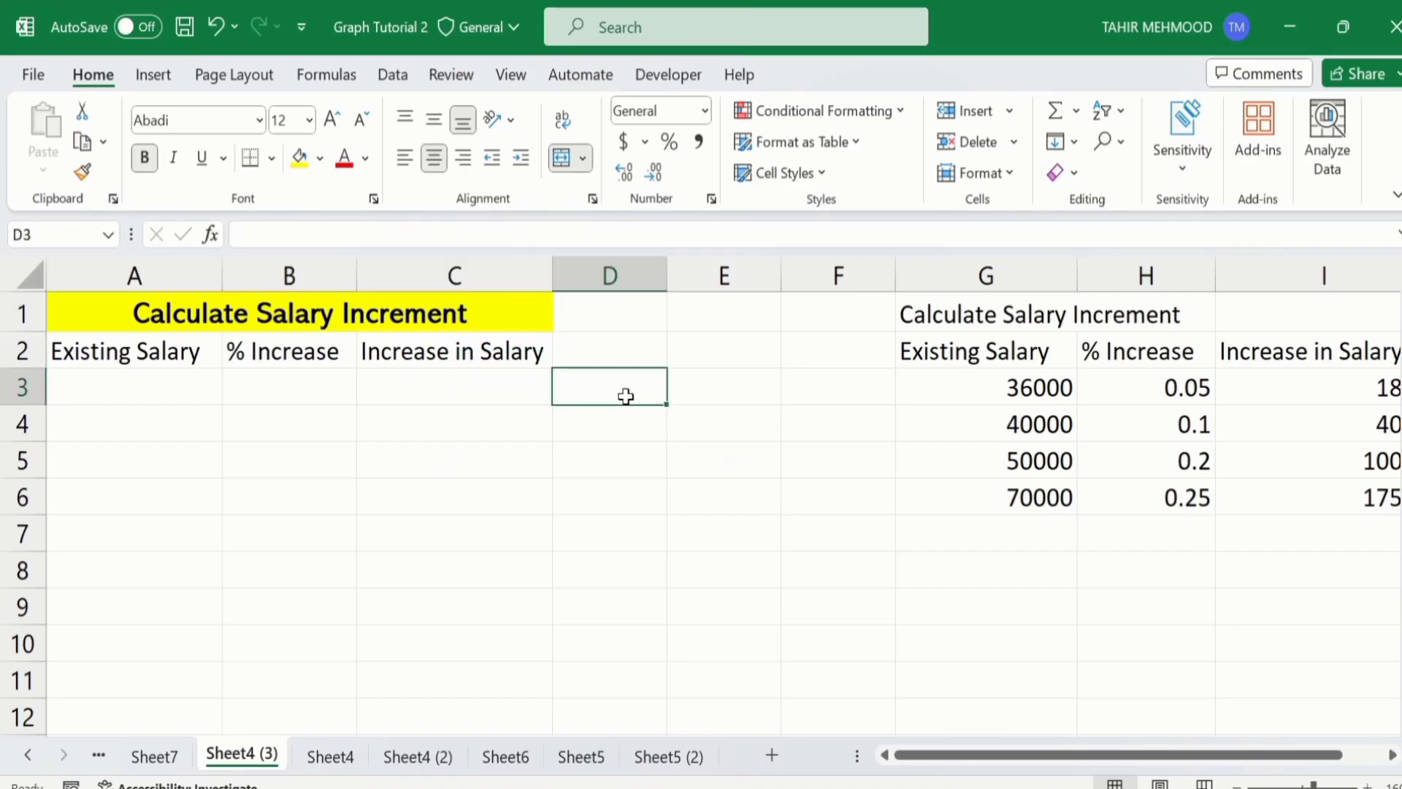
Format the three headings in cells A2 to C2 as bold with the standard red font color
click(468, 353)
drag(468, 353, 200, 352)
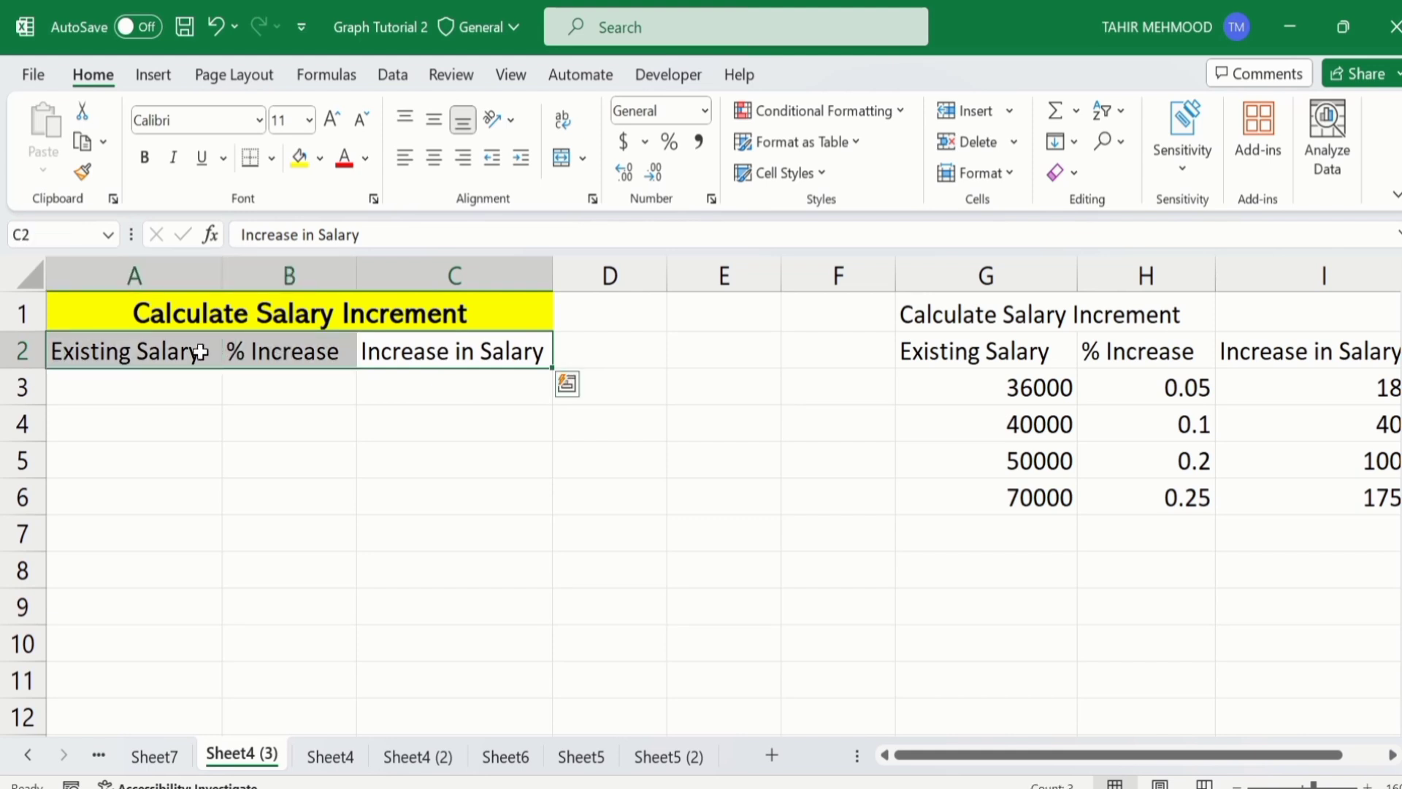
click(146, 159)
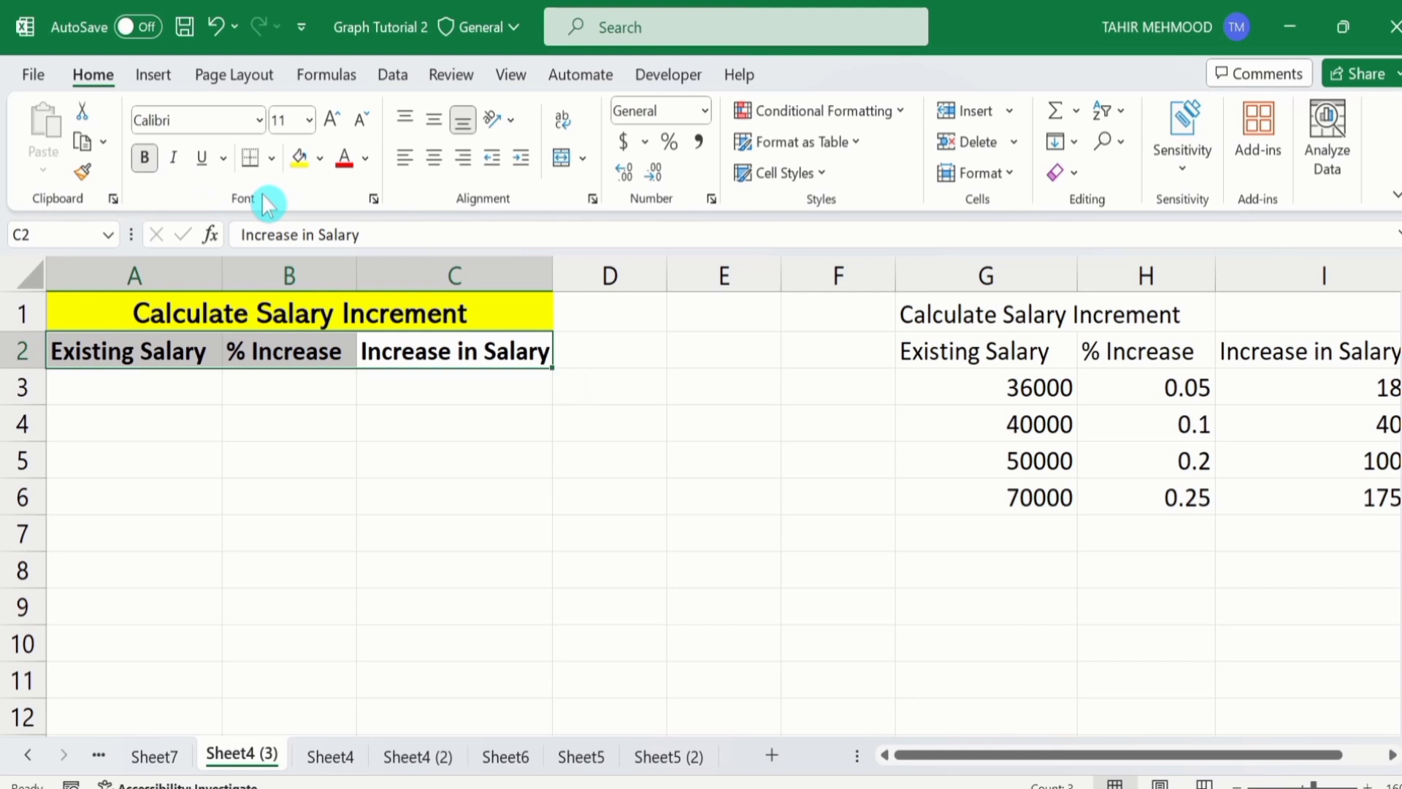
click(366, 159)
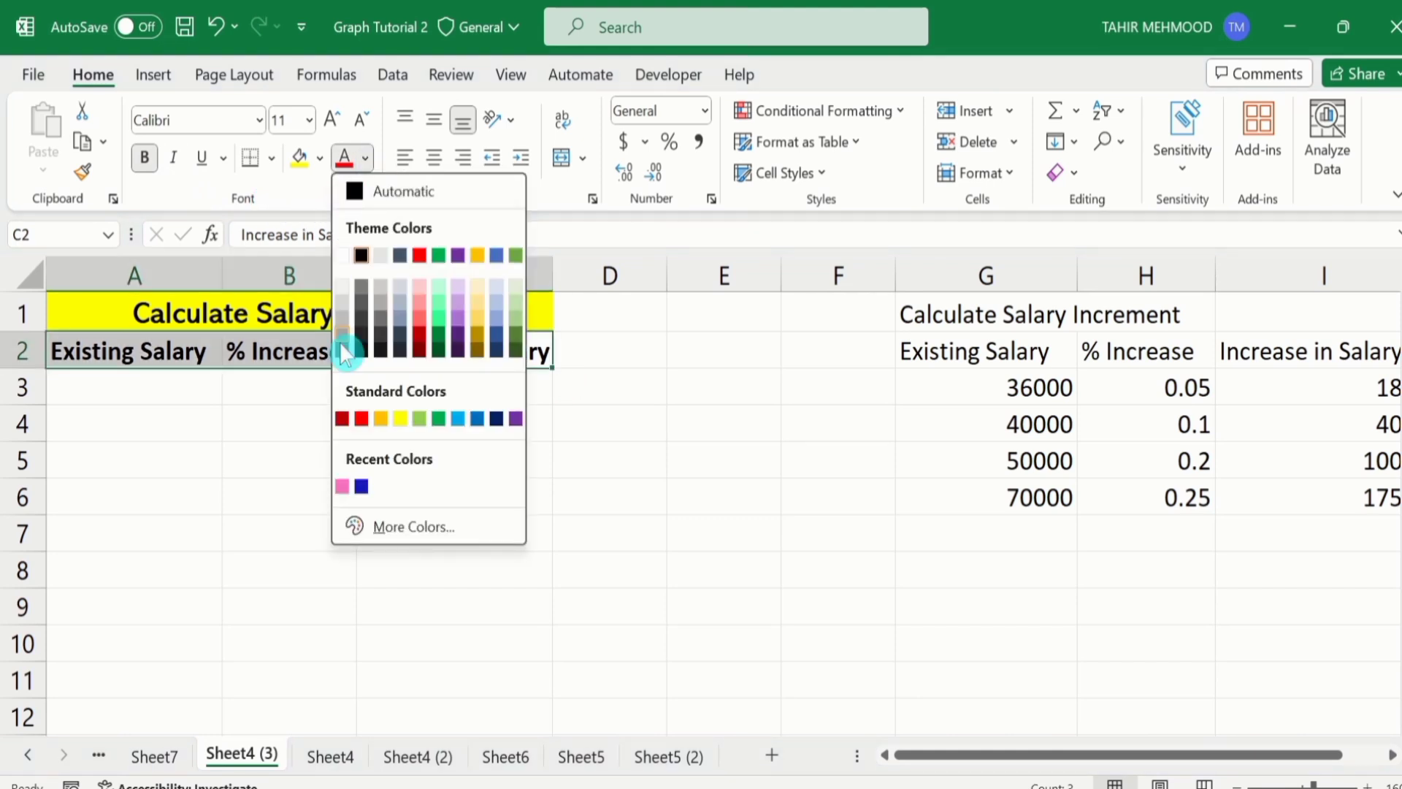
click(363, 419)
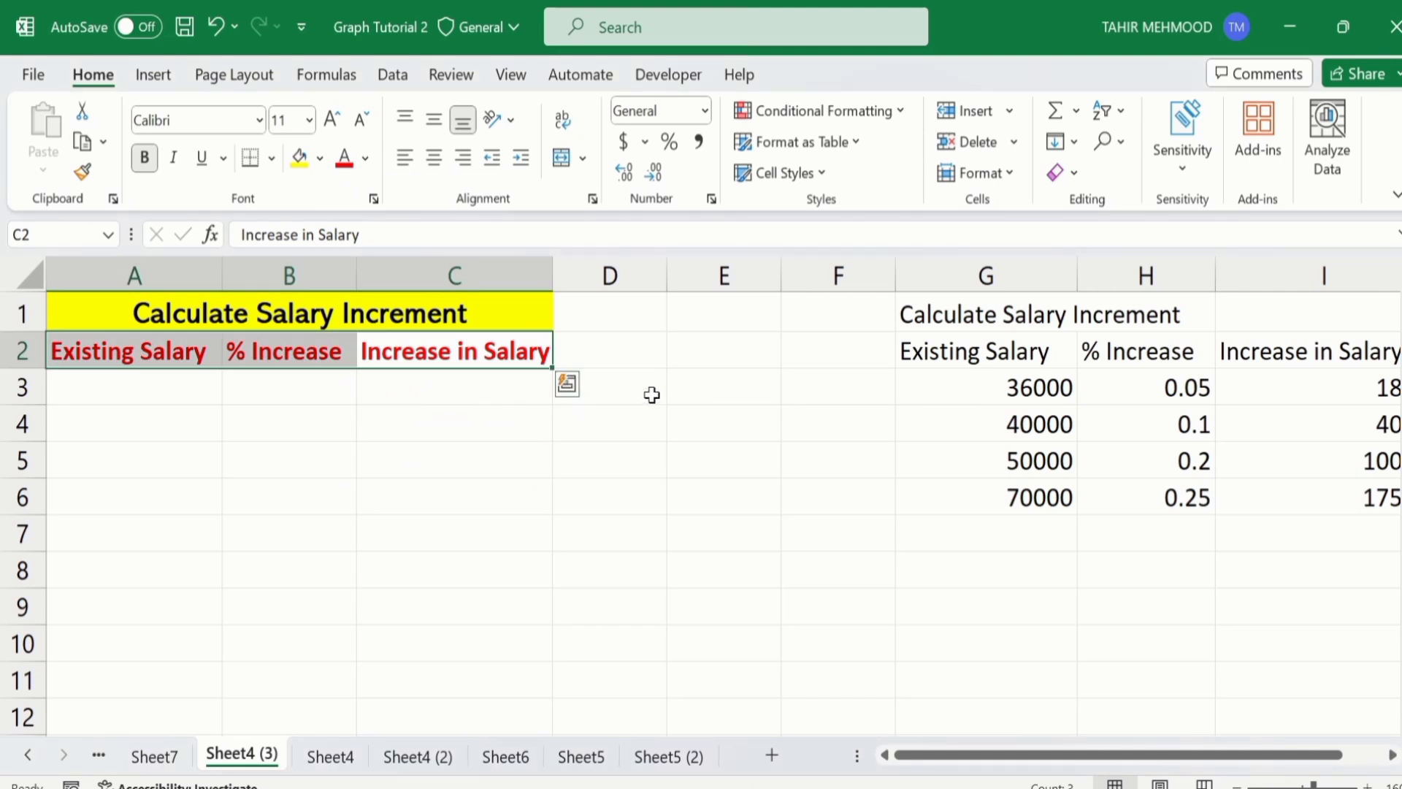
click(651, 395)
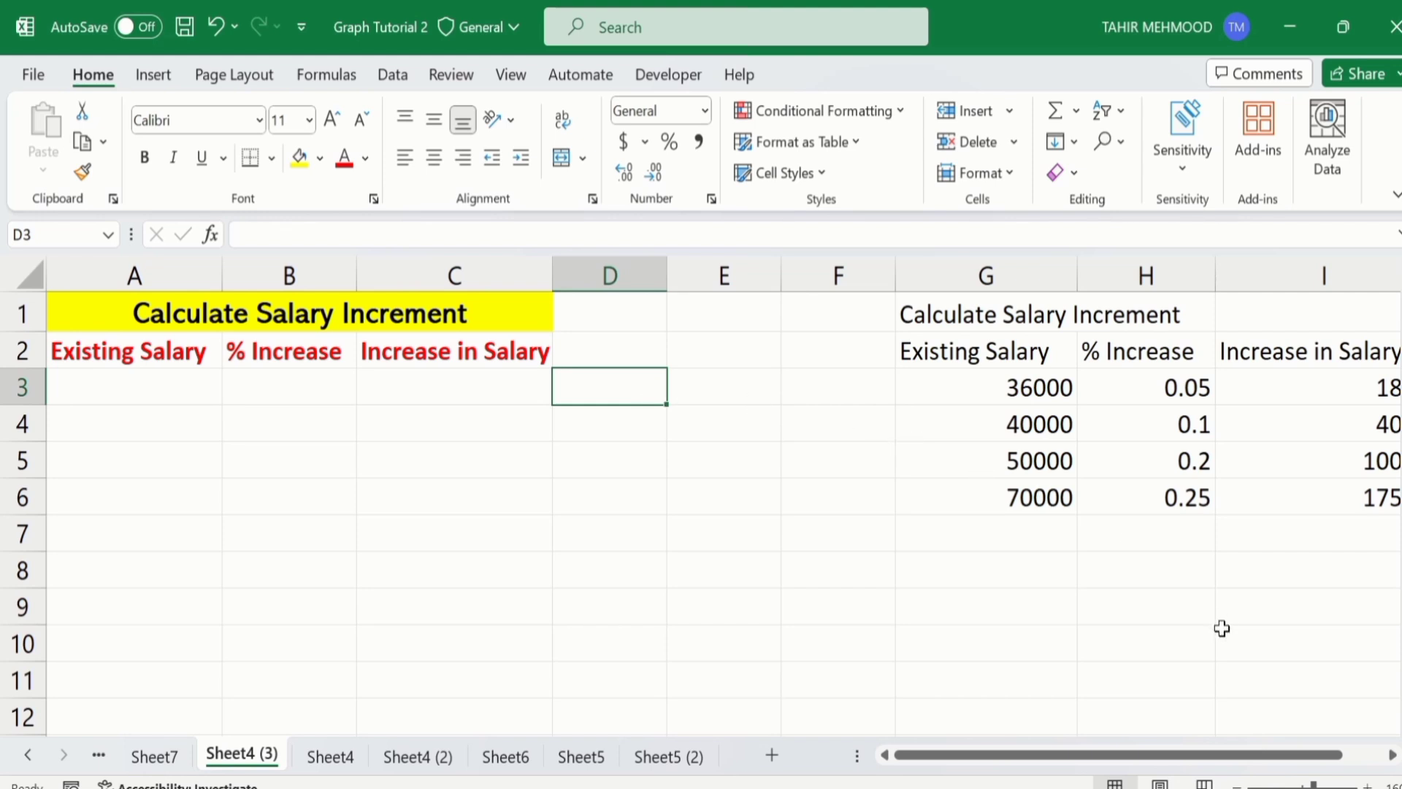
Copy the existing salary values from cells G3 to G6 into the Existing Salary column starting at A3
click(1015, 501)
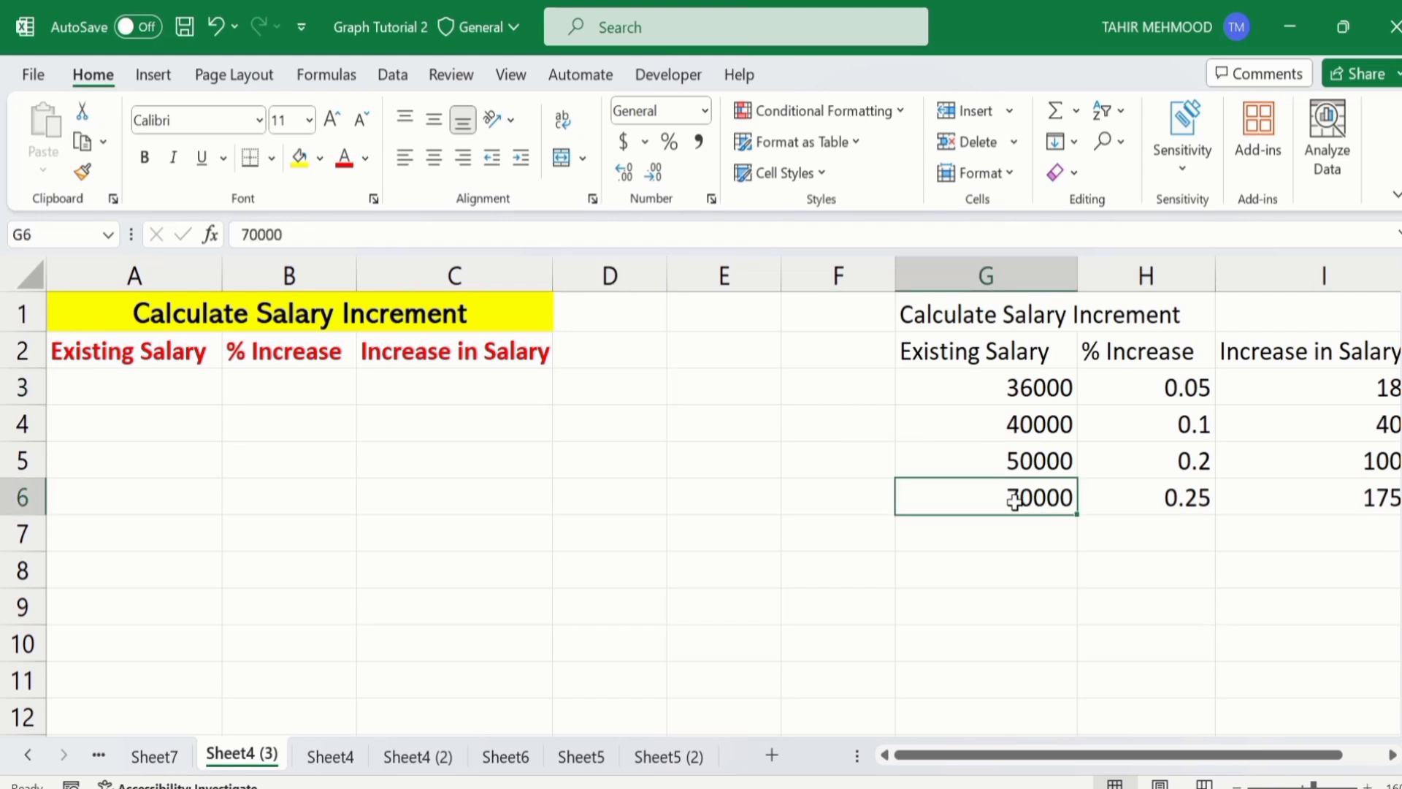
drag(1015, 501, 989, 397)
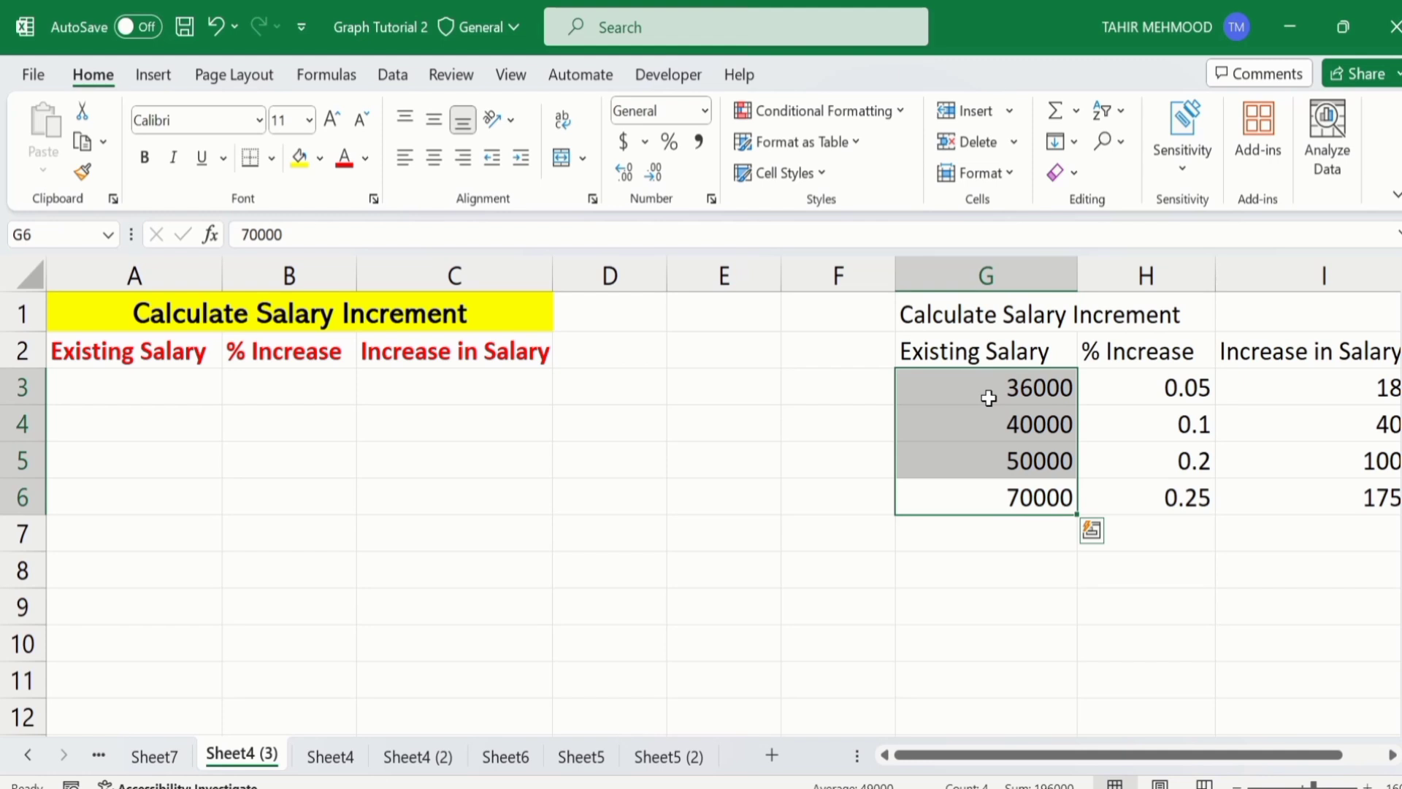
right_click(989, 398)
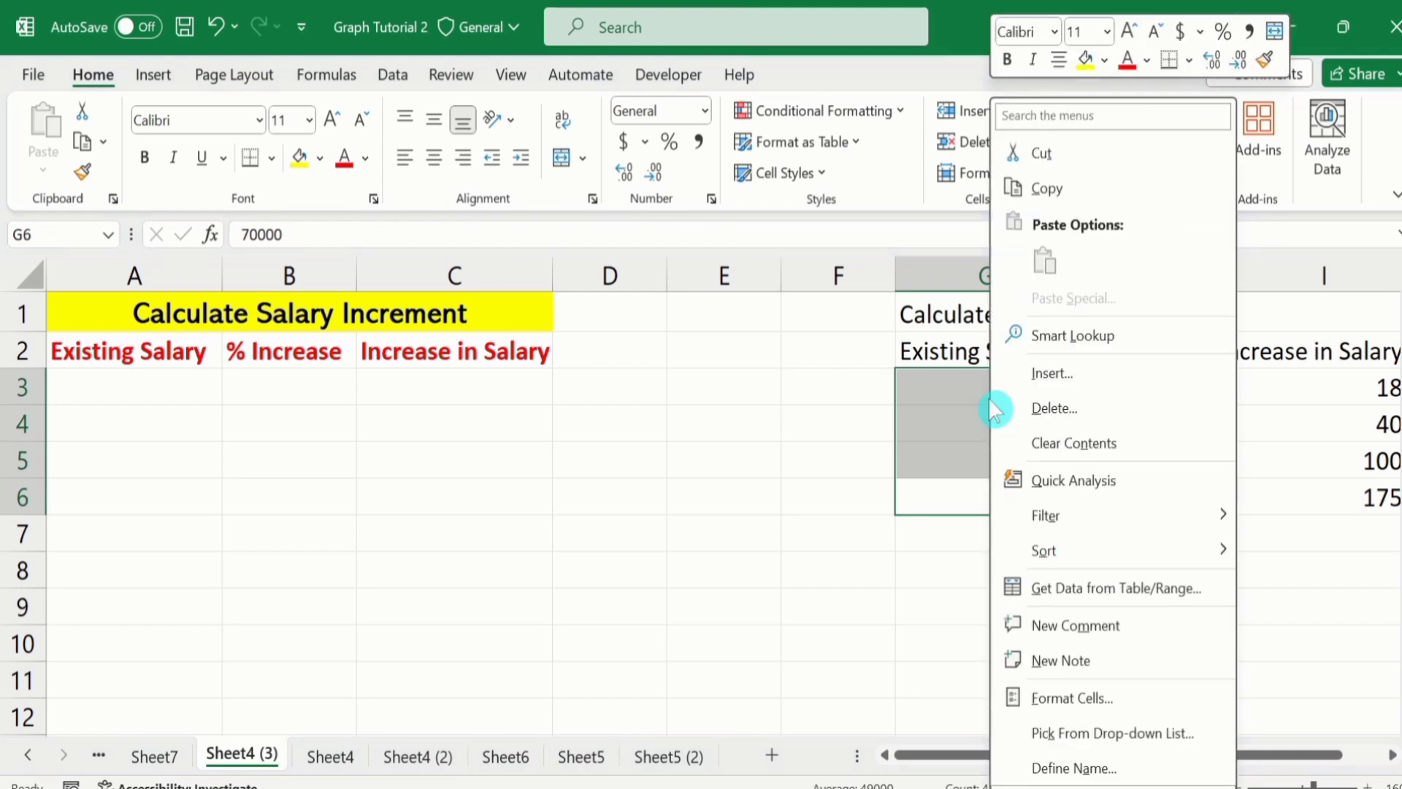
click(1058, 195)
click(176, 387)
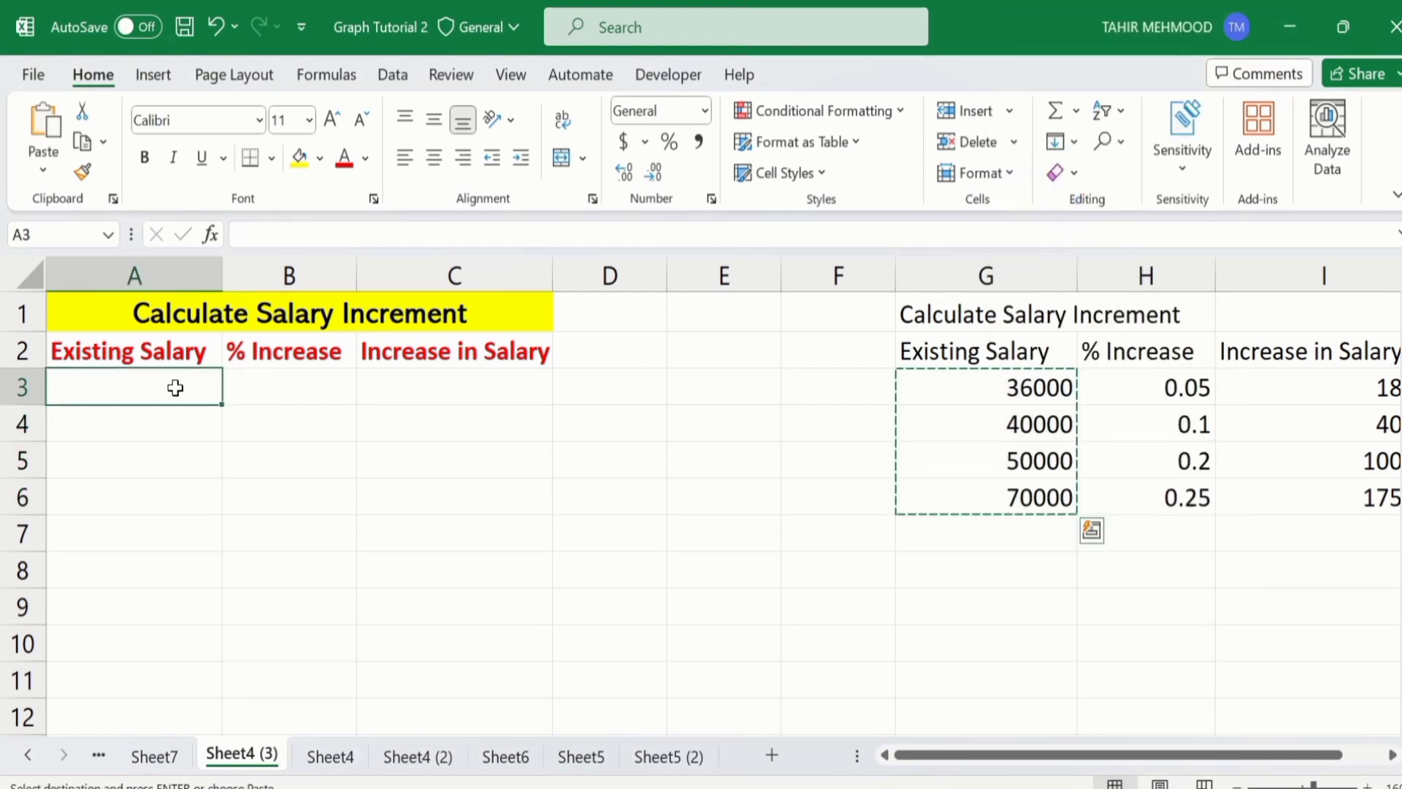
key(ctrl+v)
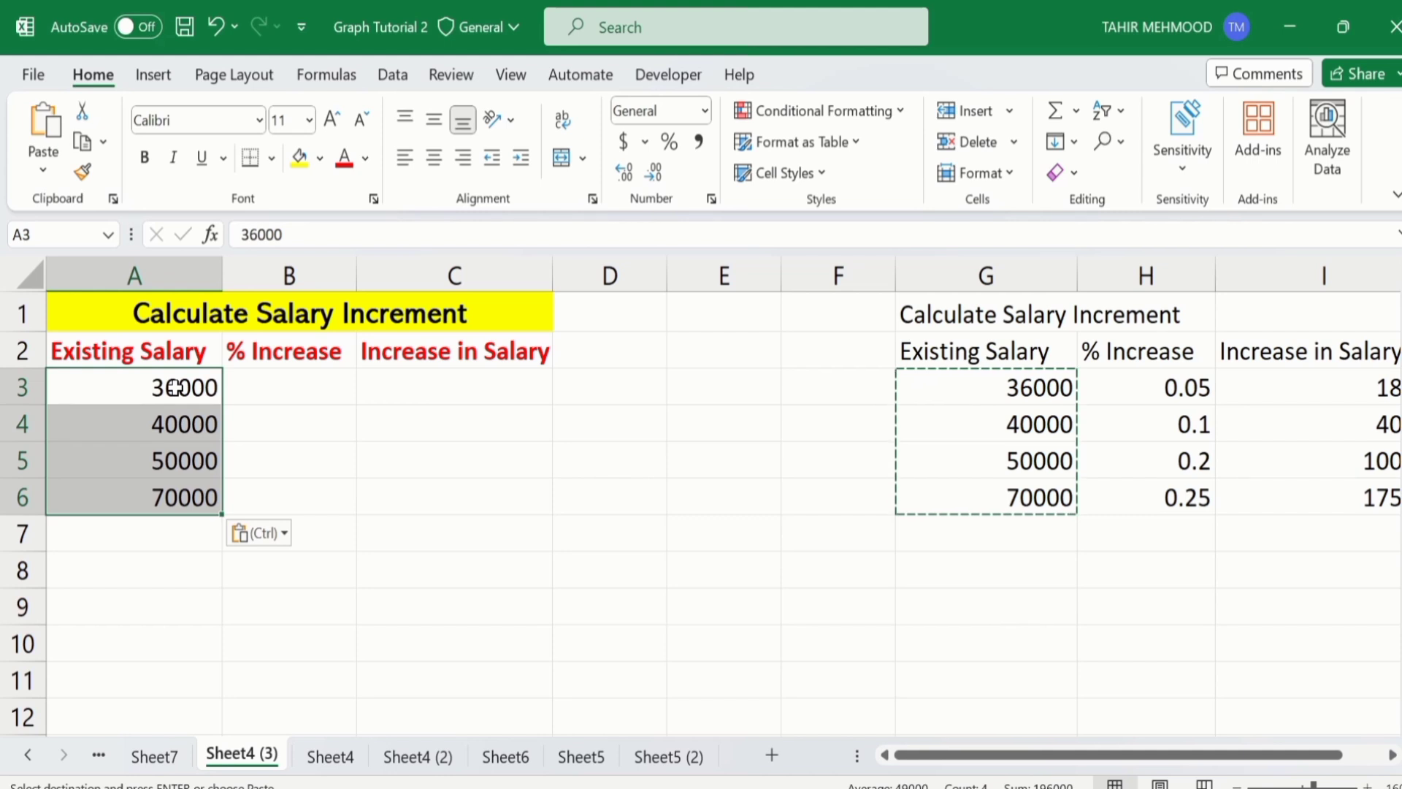
Copy the percentage values from cells H3 to H6 into the % Increase column starting at B3
click(1137, 501)
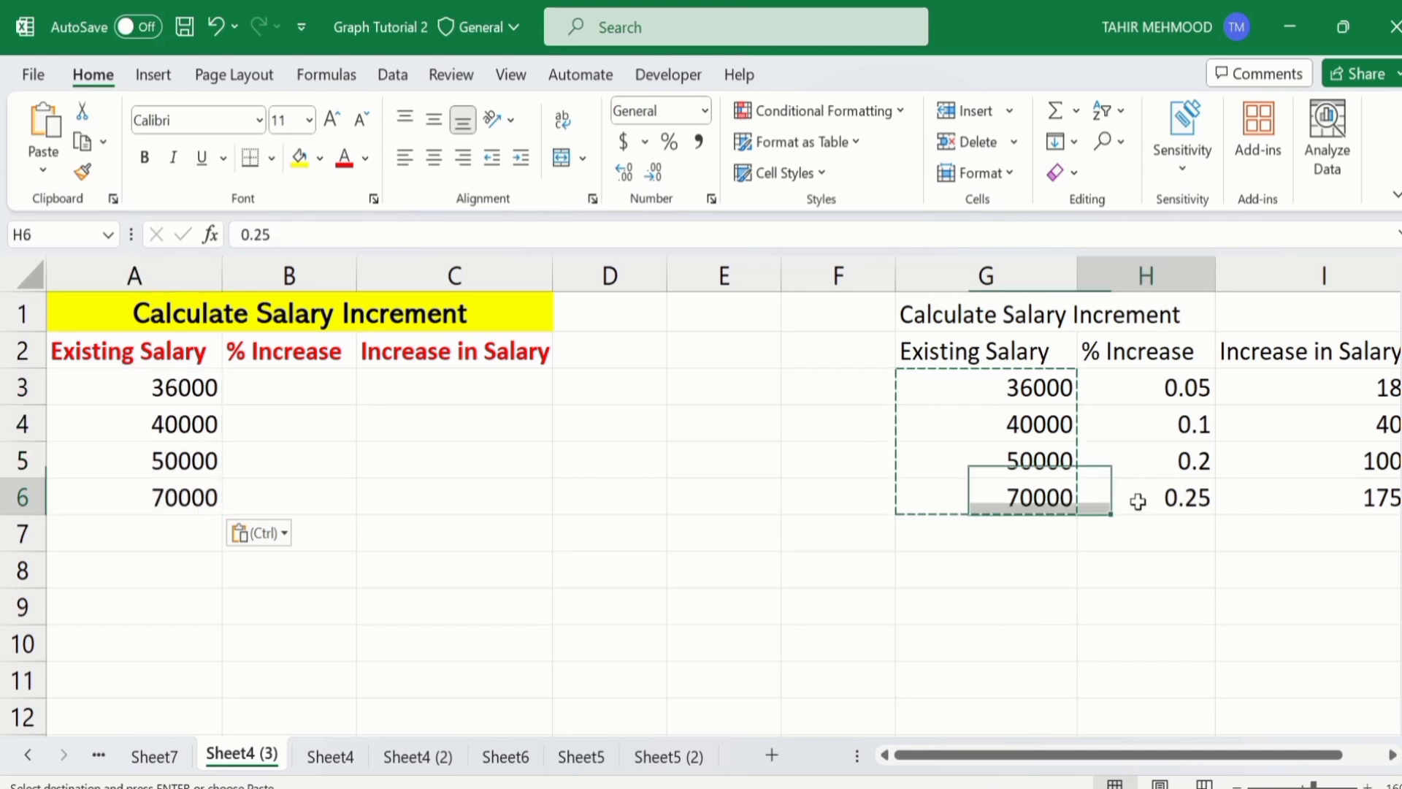
drag(1137, 501, 1132, 395)
right_click(1134, 396)
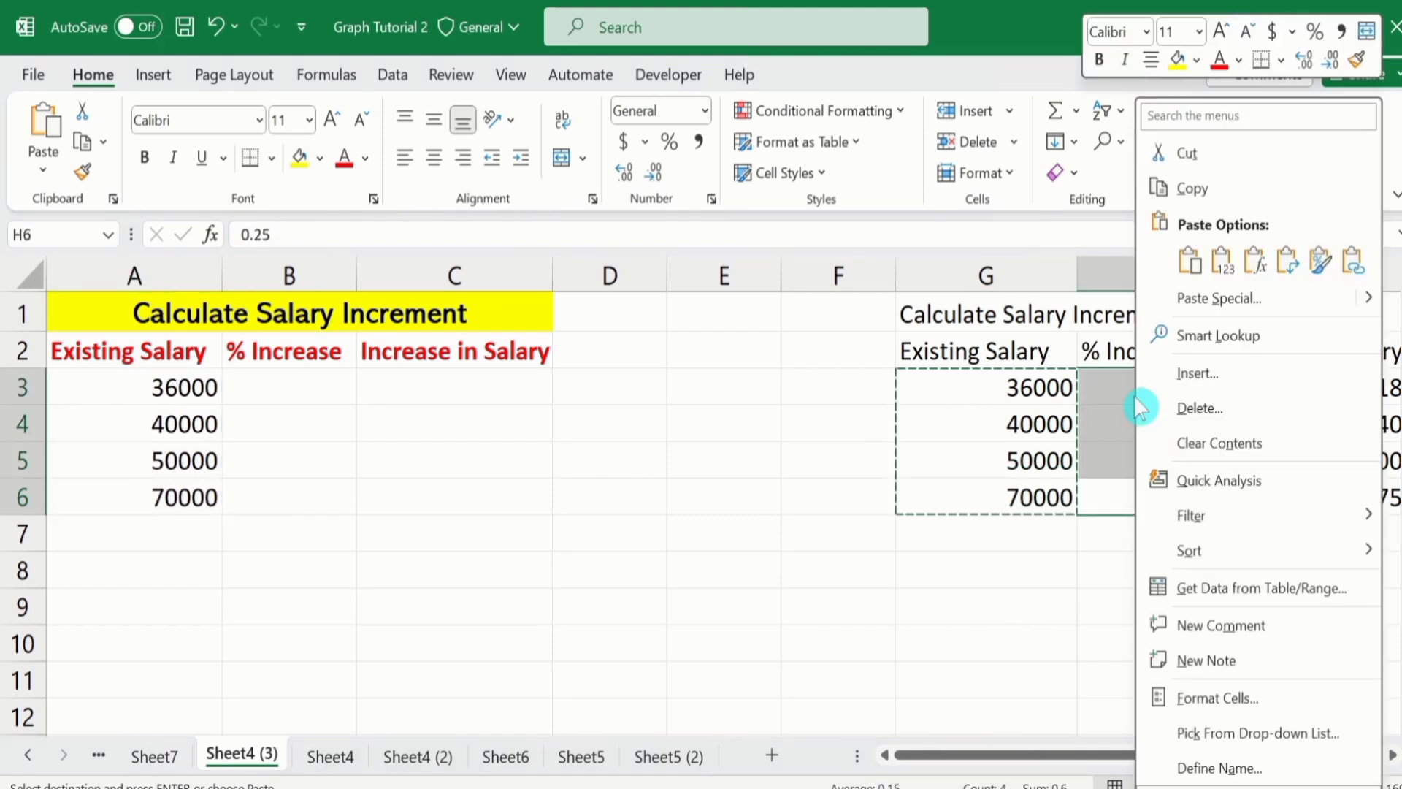
click(1198, 189)
click(288, 391)
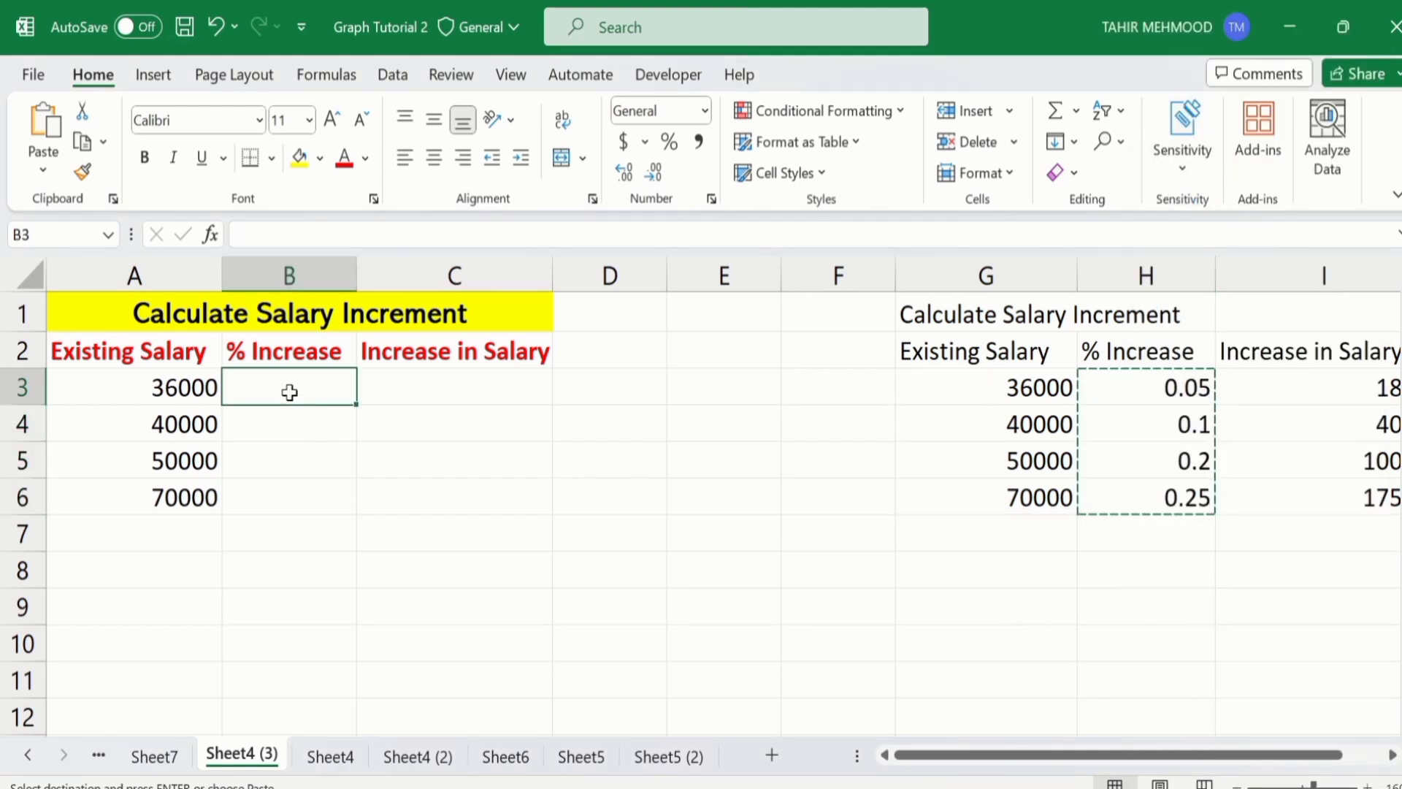
key(ctrl+v)
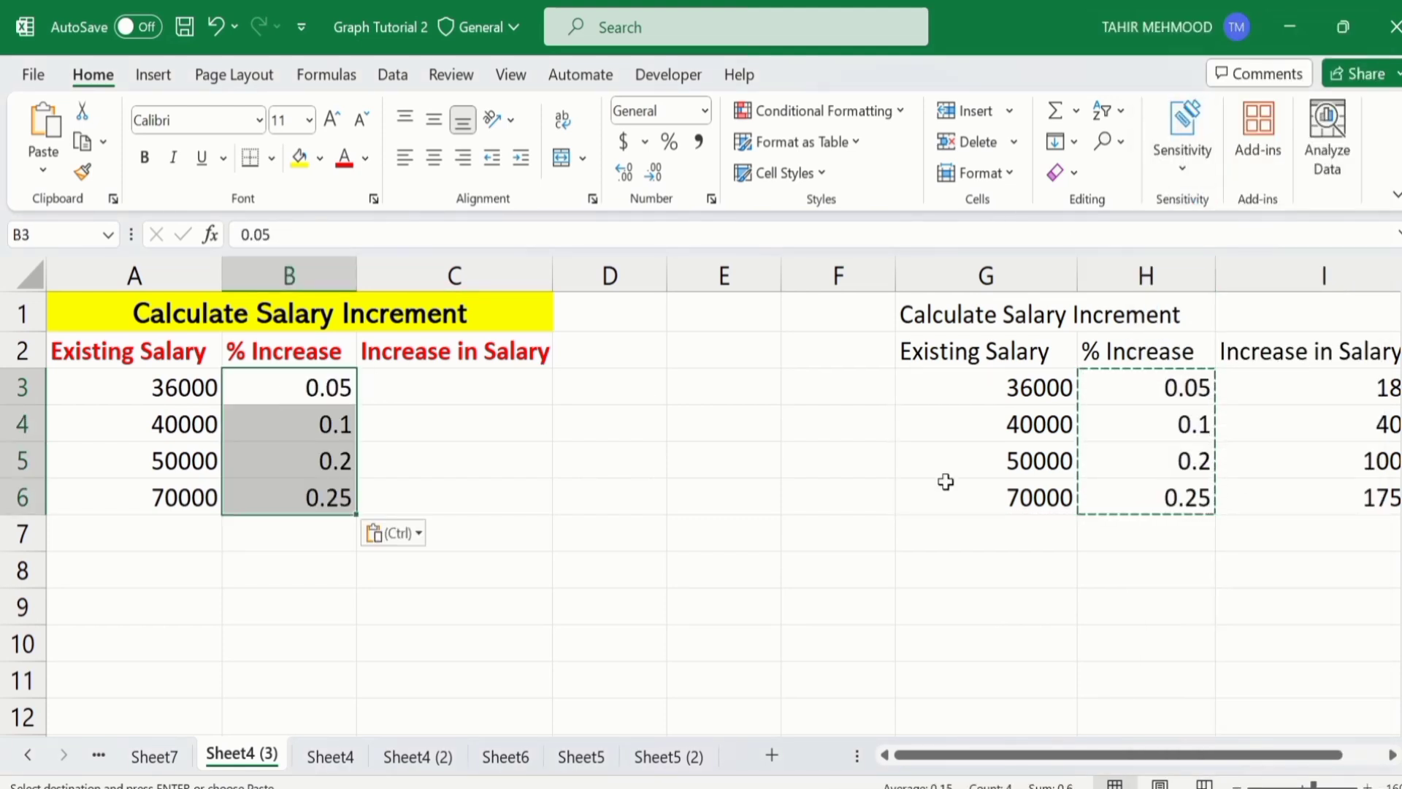
Copy the increase formulas from cells I3 to I6 into the Increase in Salary column starting at C3
click(1309, 502)
drag(1308, 502, 1292, 392)
right_click(1292, 393)
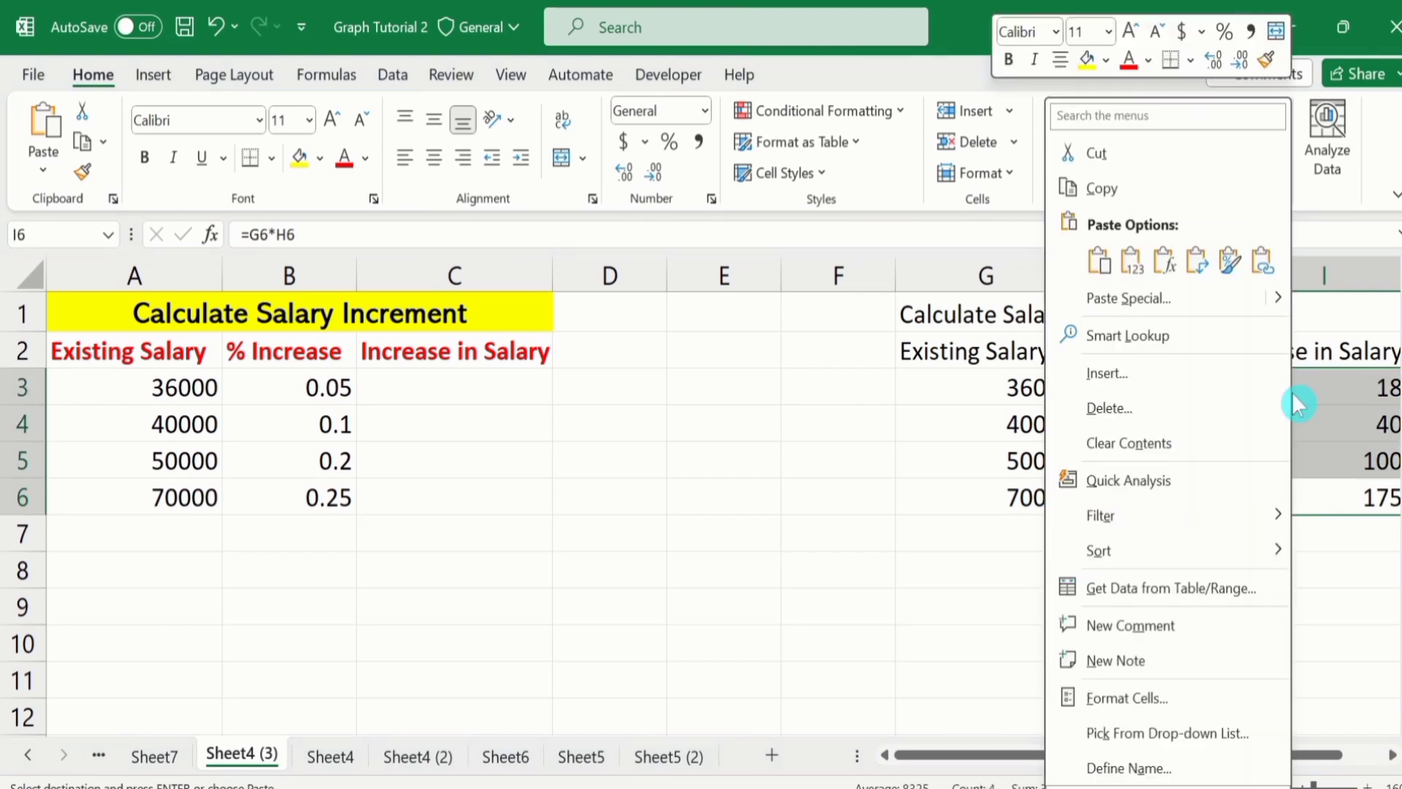
click(1099, 187)
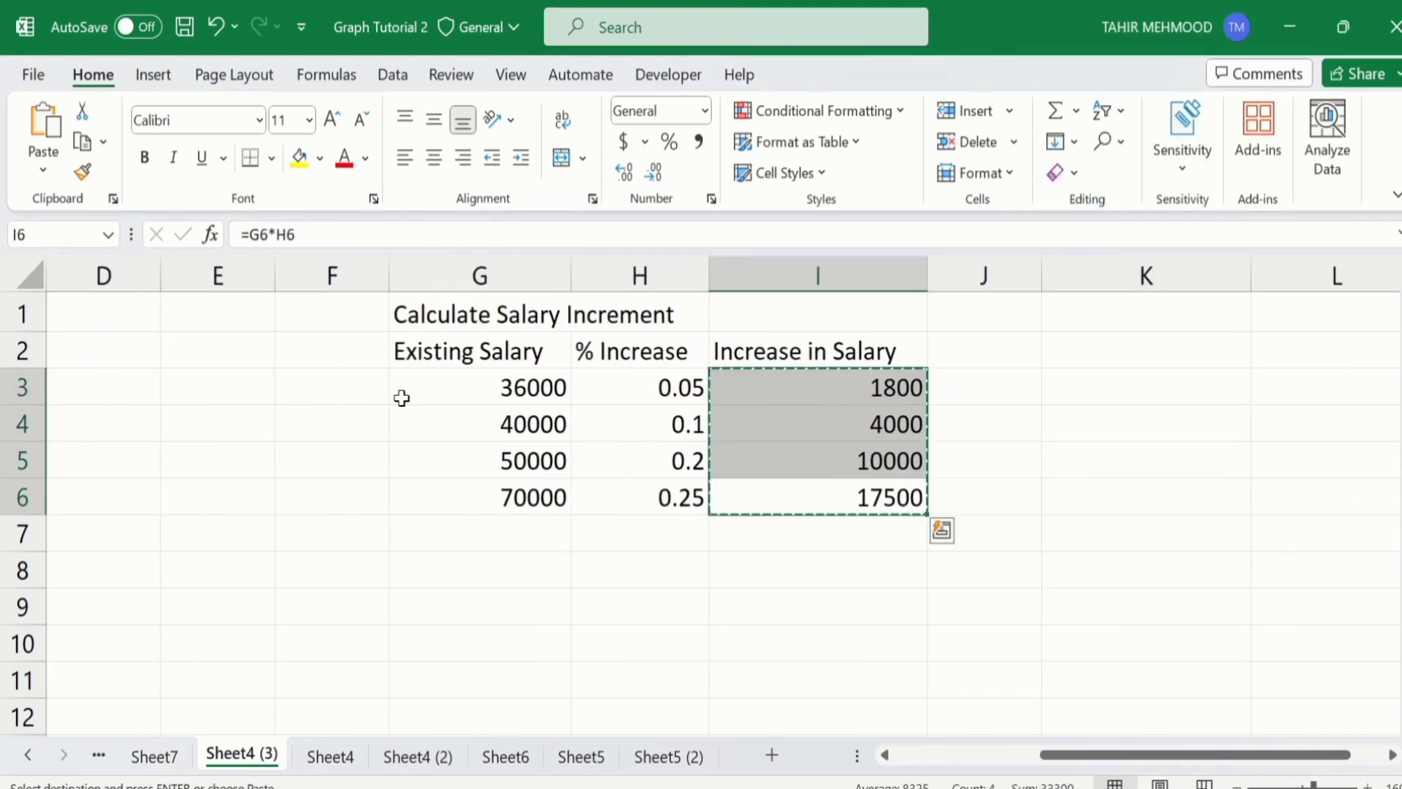
drag(1066, 759, 905, 765)
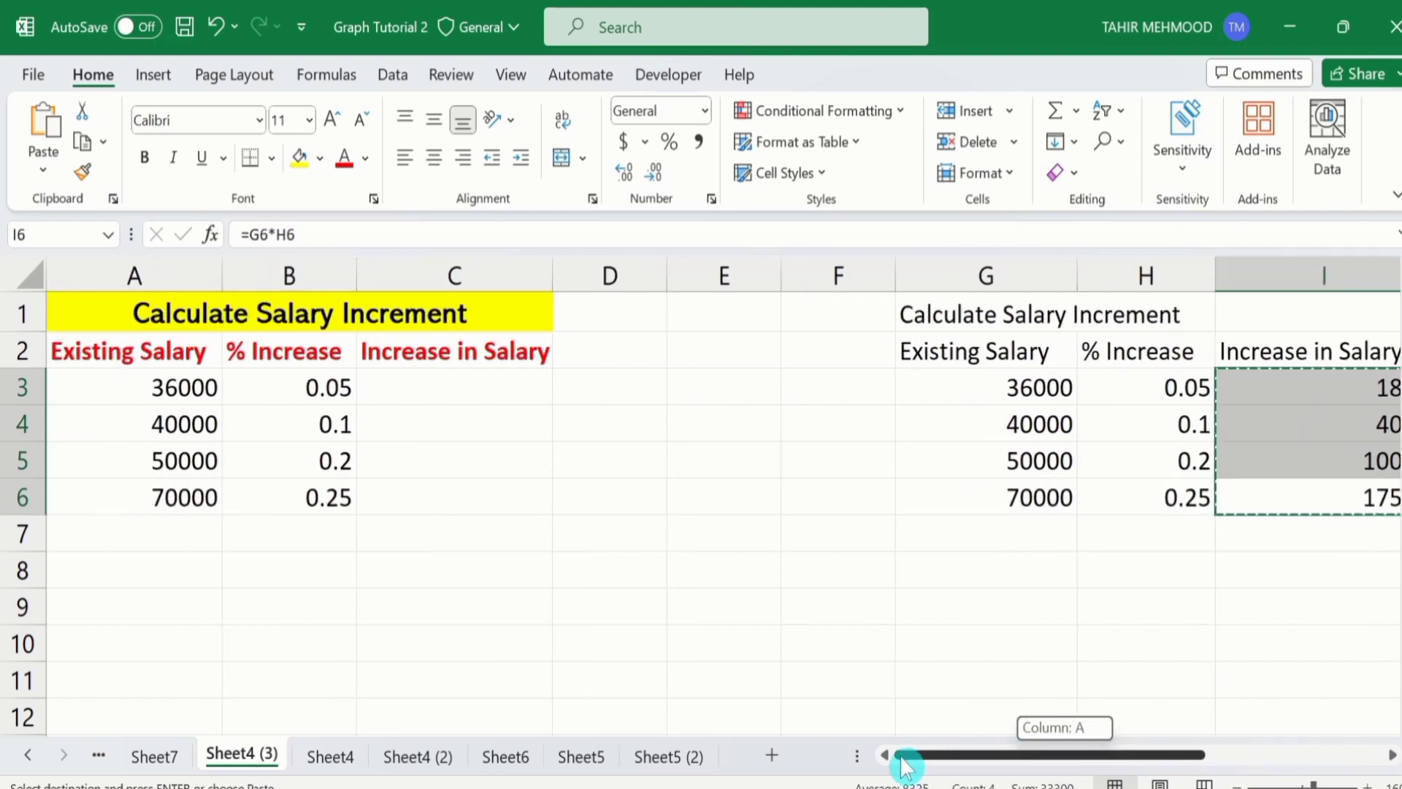
click(469, 388)
key(ctrl+v)
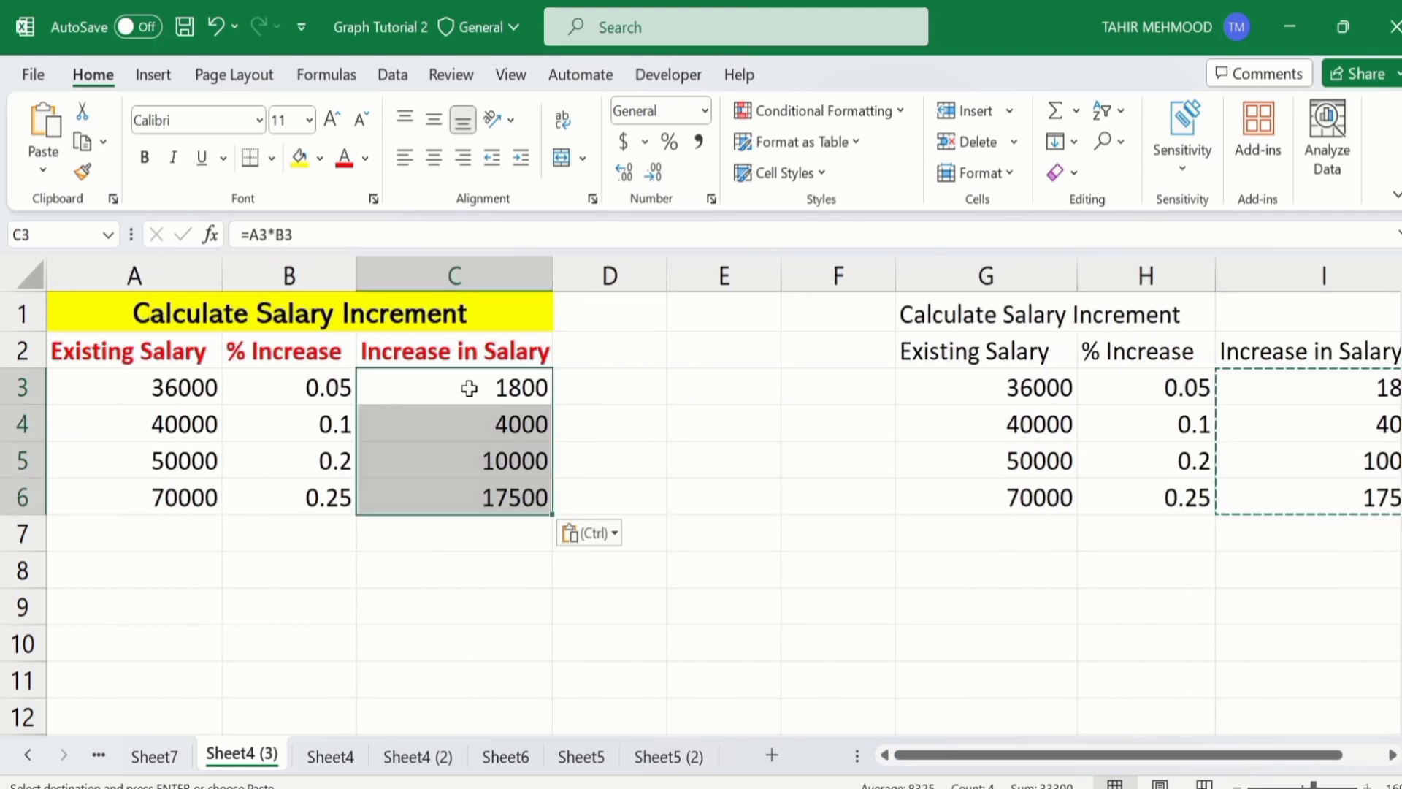
Clear the first existing salary in cell A3 and re-enter it as 36000
click(153, 392)
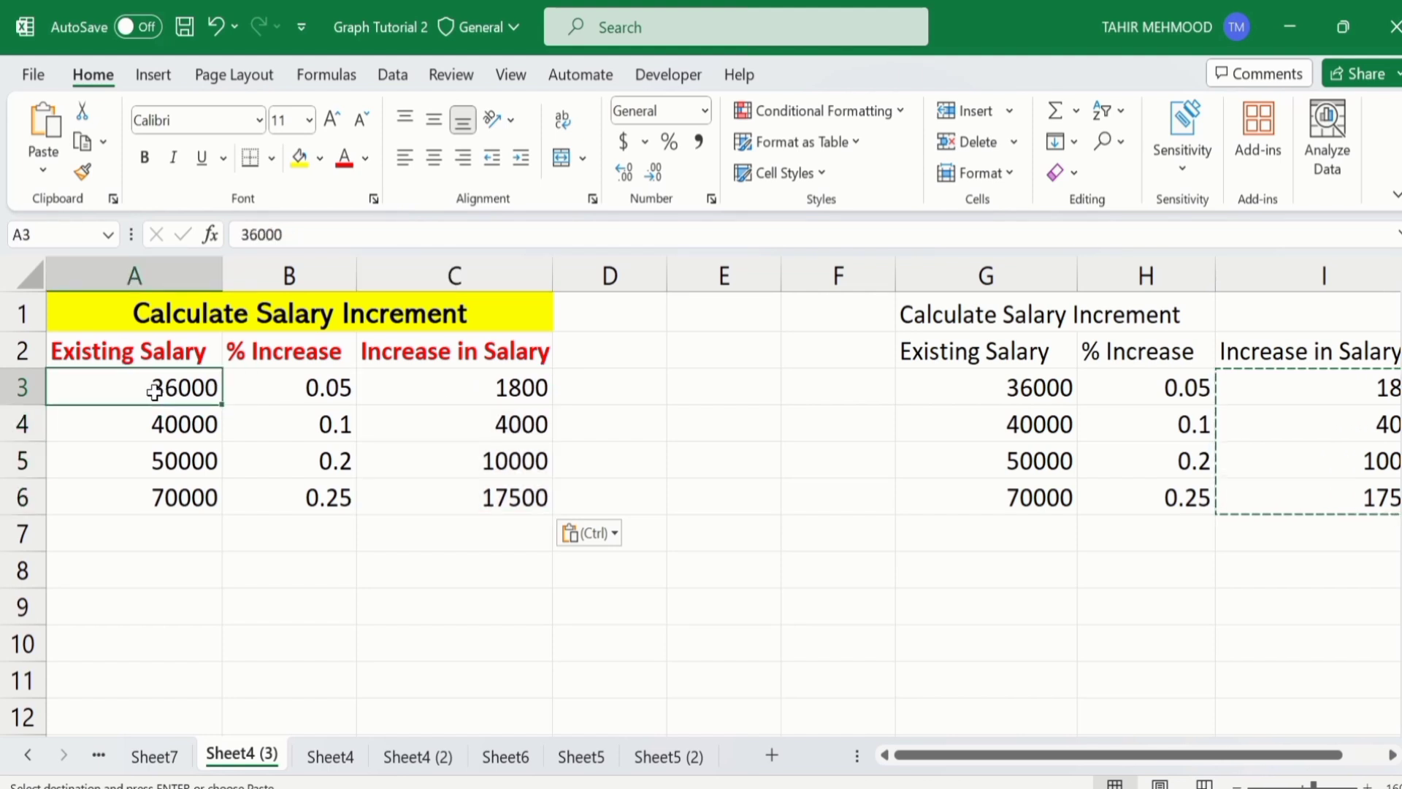
key(Escape)
key(BackSpace)
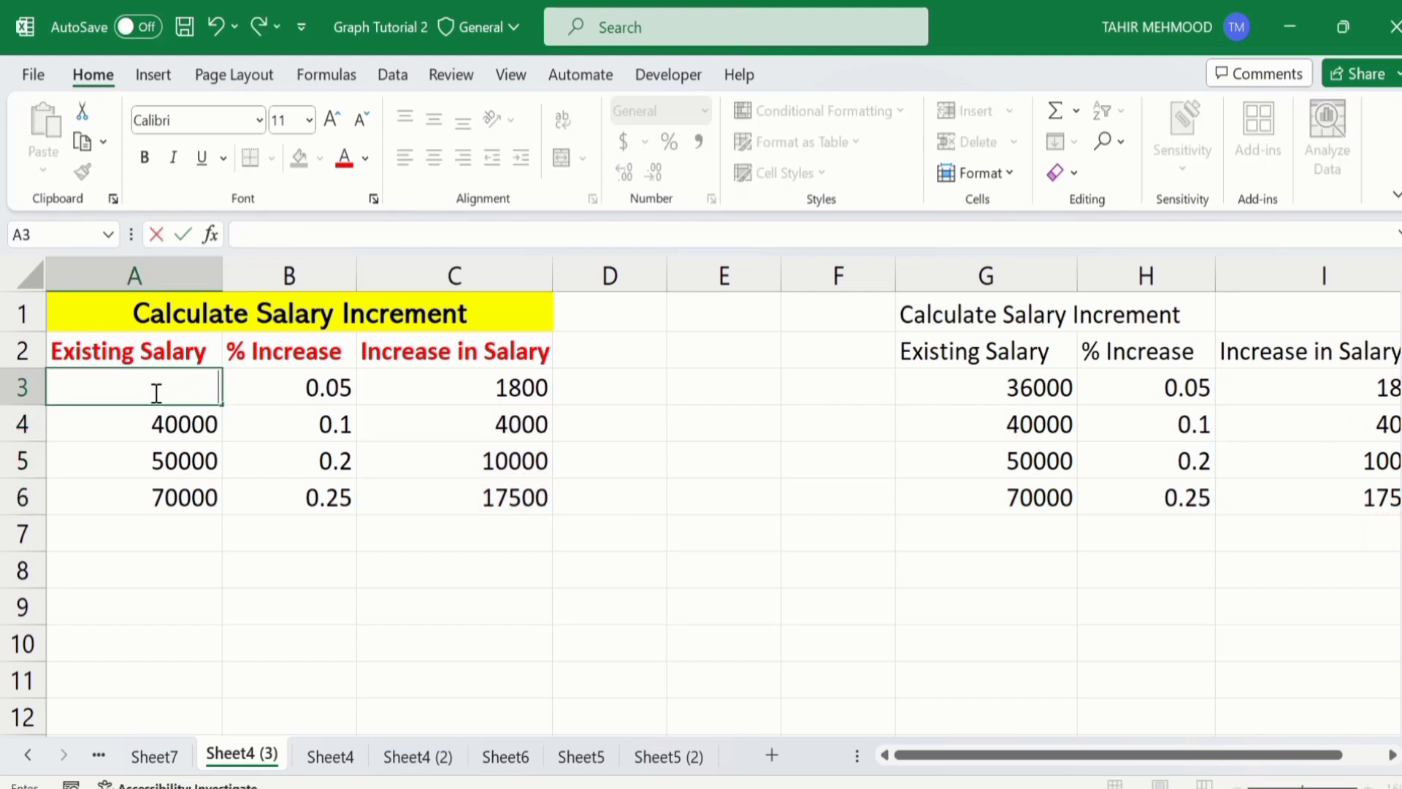
text(36000)
key(Return)
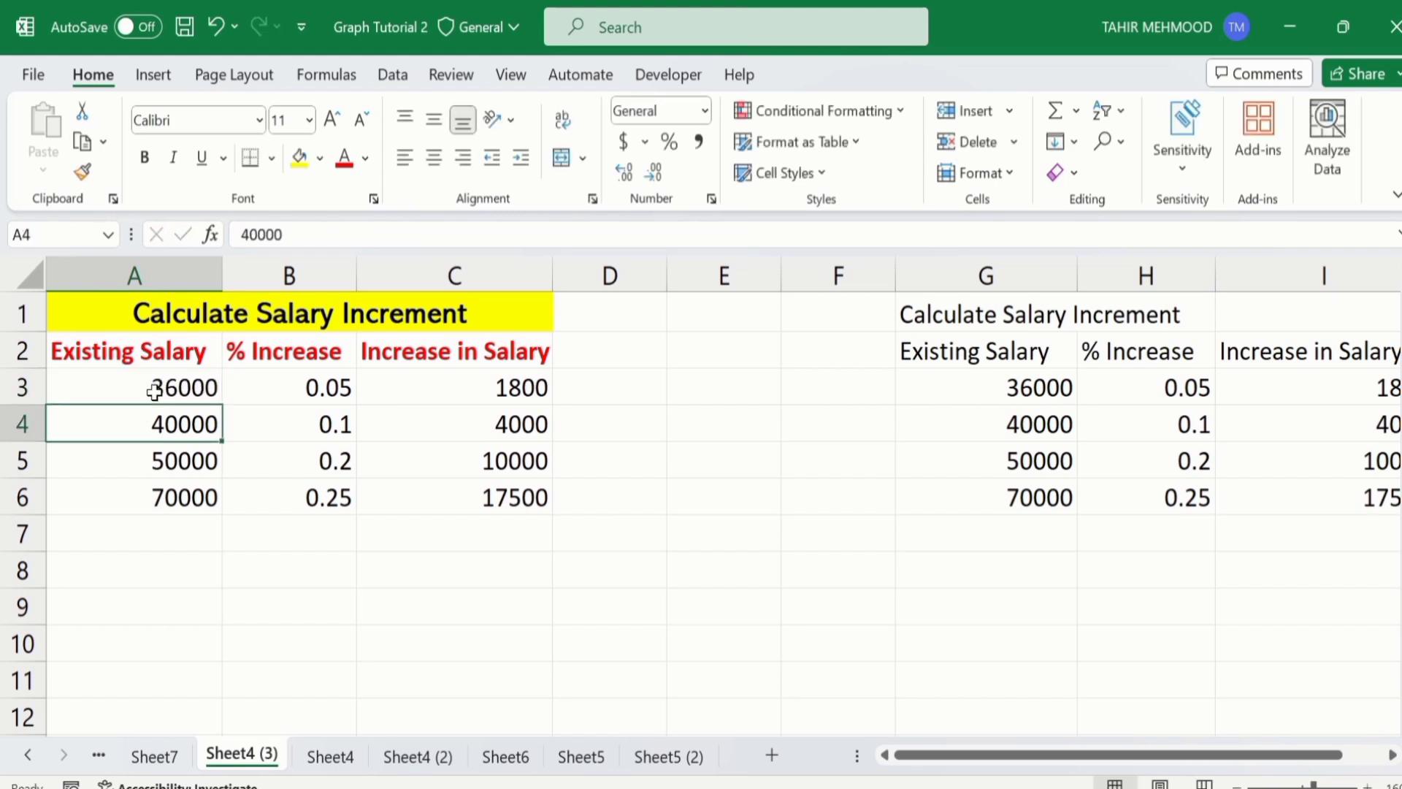
Apply All Borders to the whole salary table in cells A1 to C6
click(588, 457)
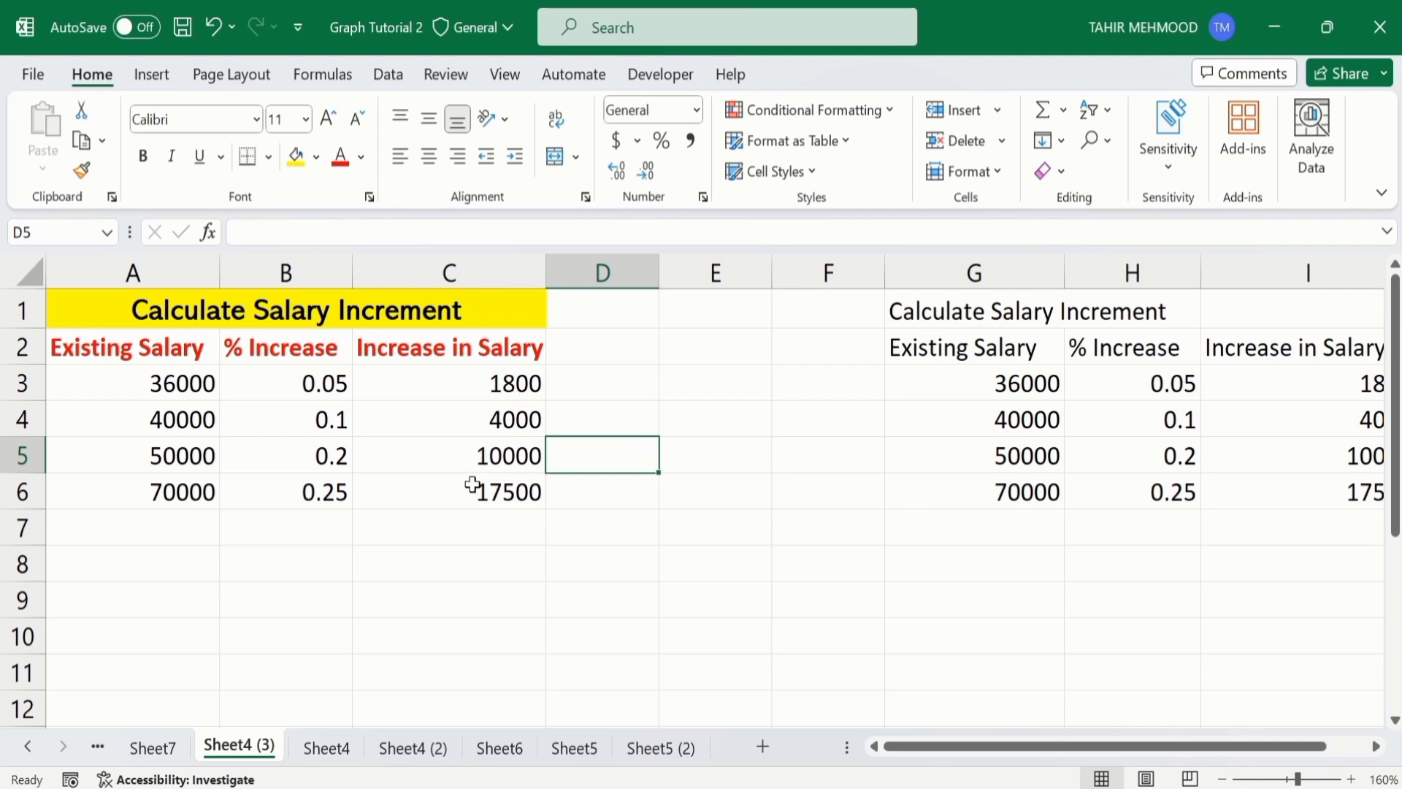
drag(467, 491, 200, 316)
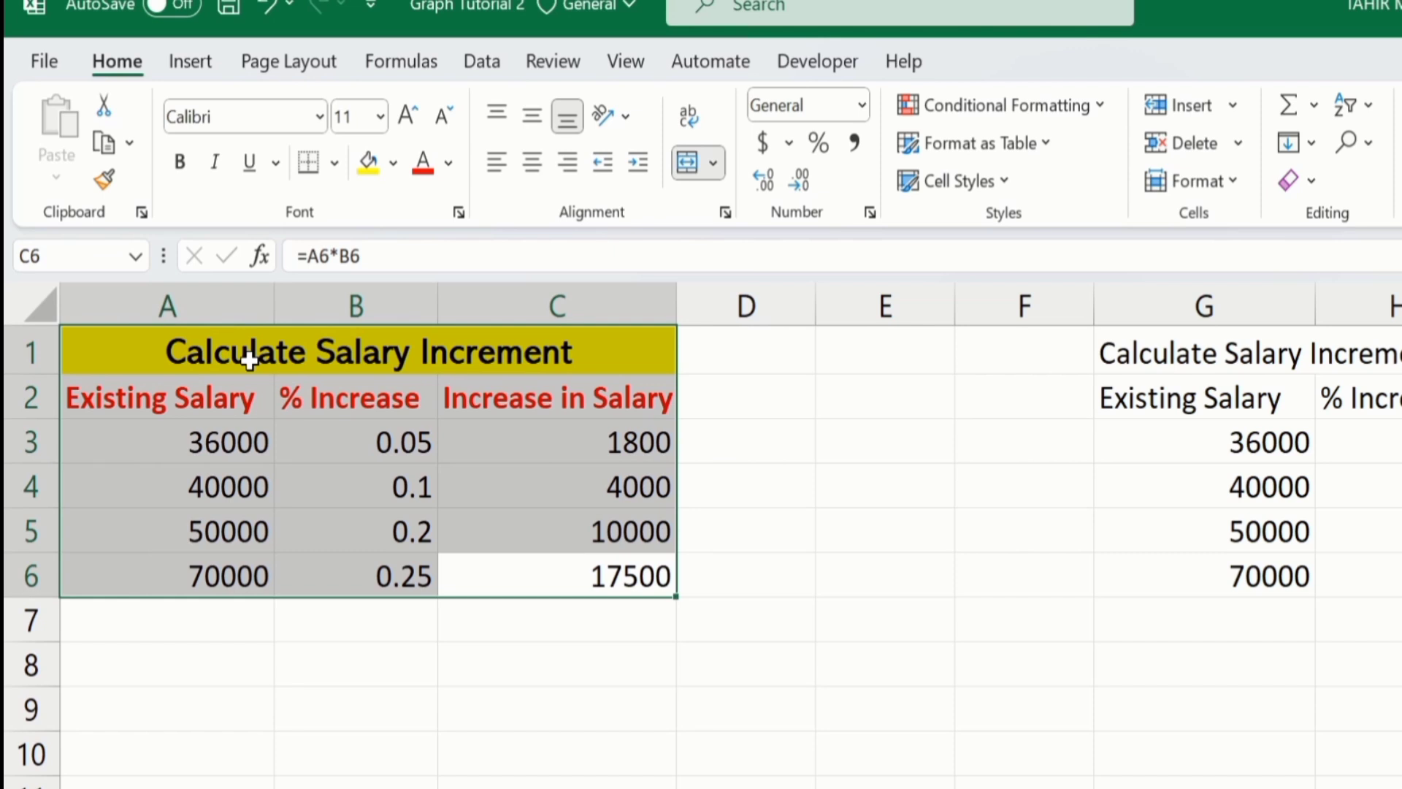
click(336, 167)
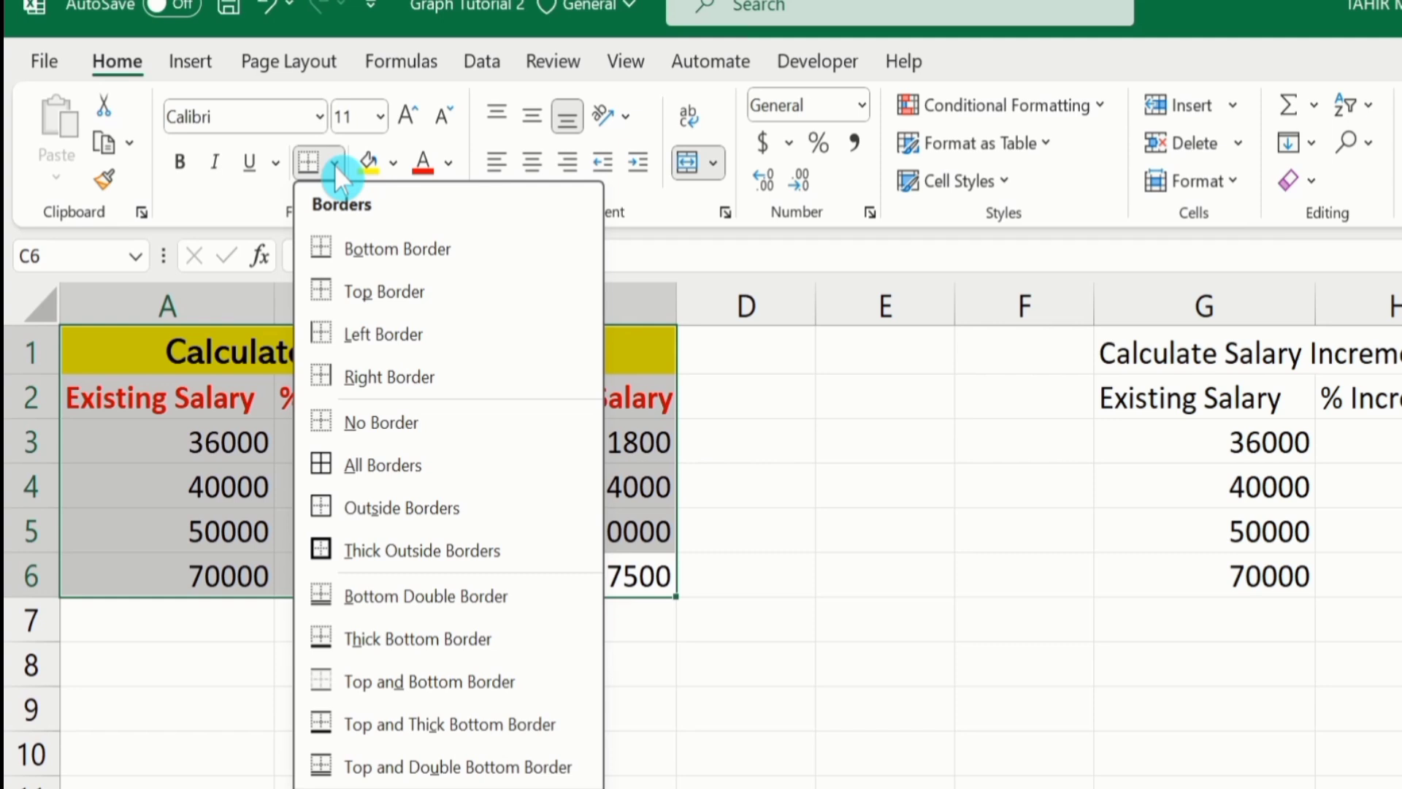
click(375, 465)
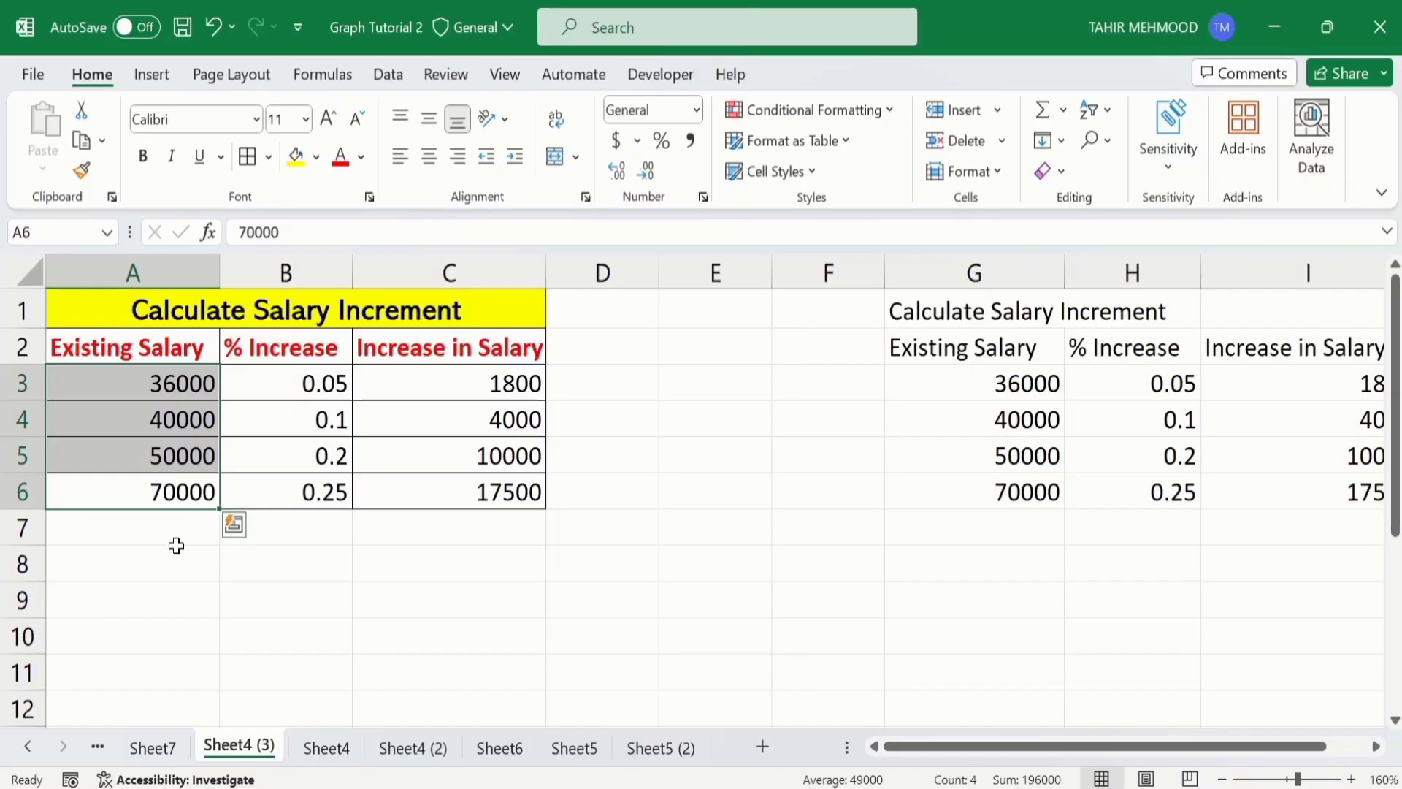
click(224, 653)
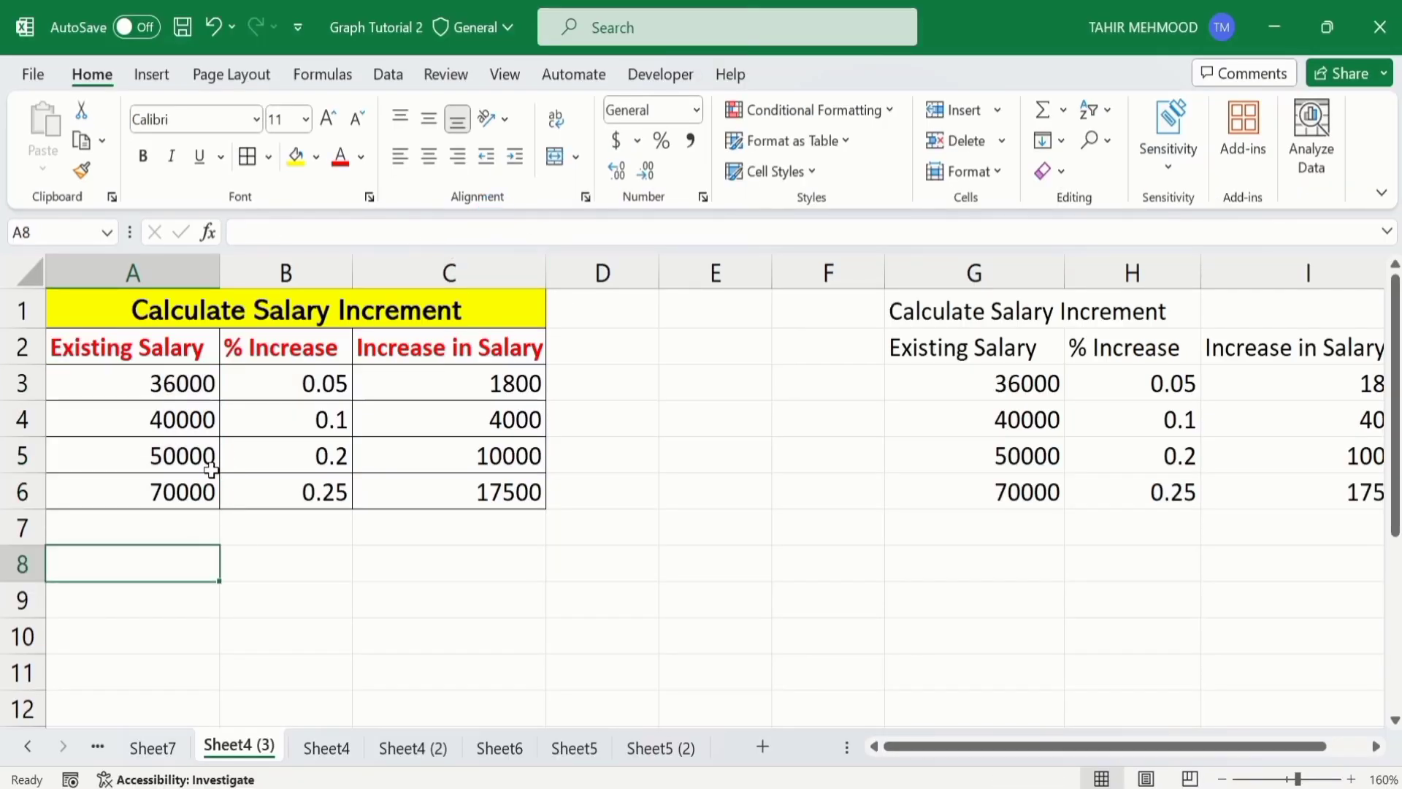
Align the Existing Salary column, cells A2 to A6, to the middle vertically and center horizontally
click(175, 491)
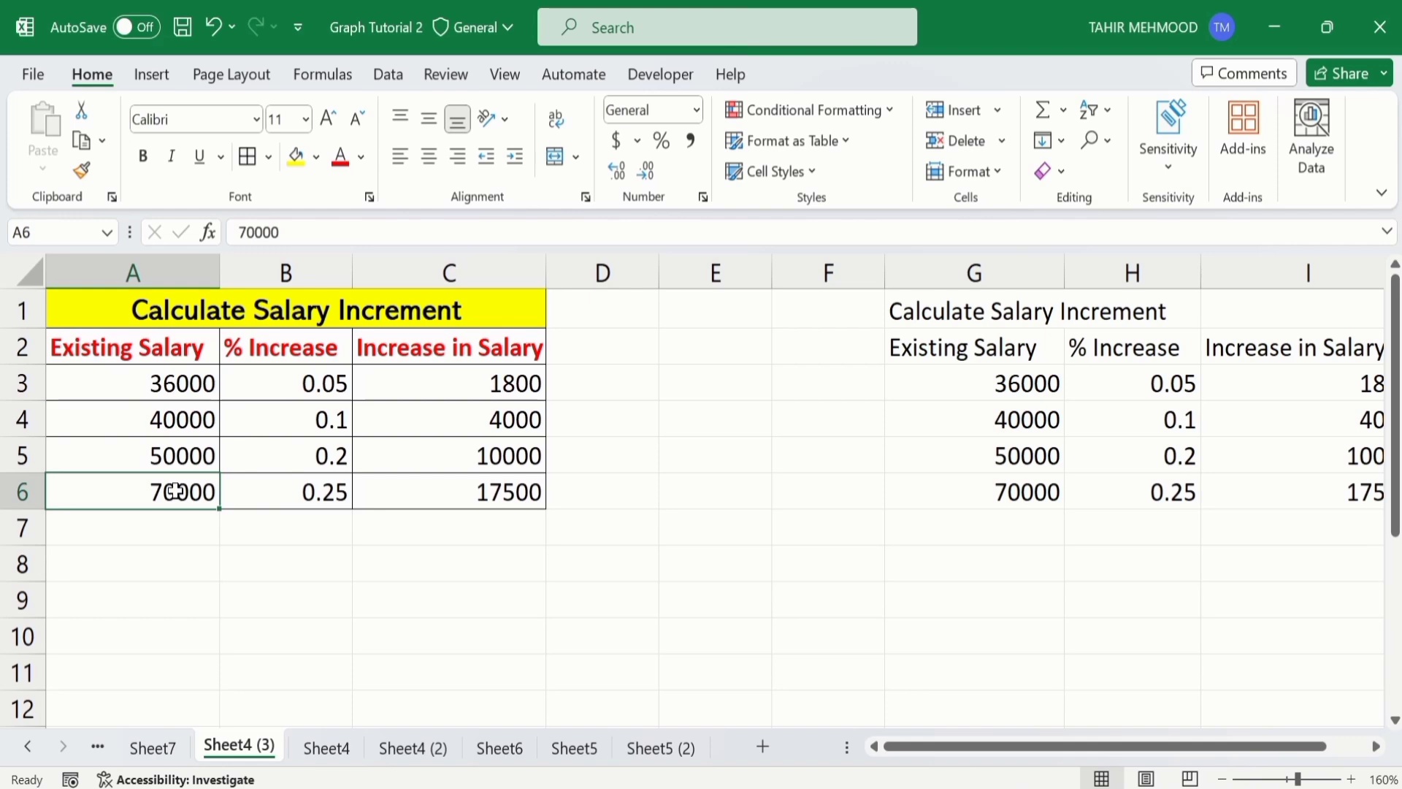
drag(175, 490, 174, 361)
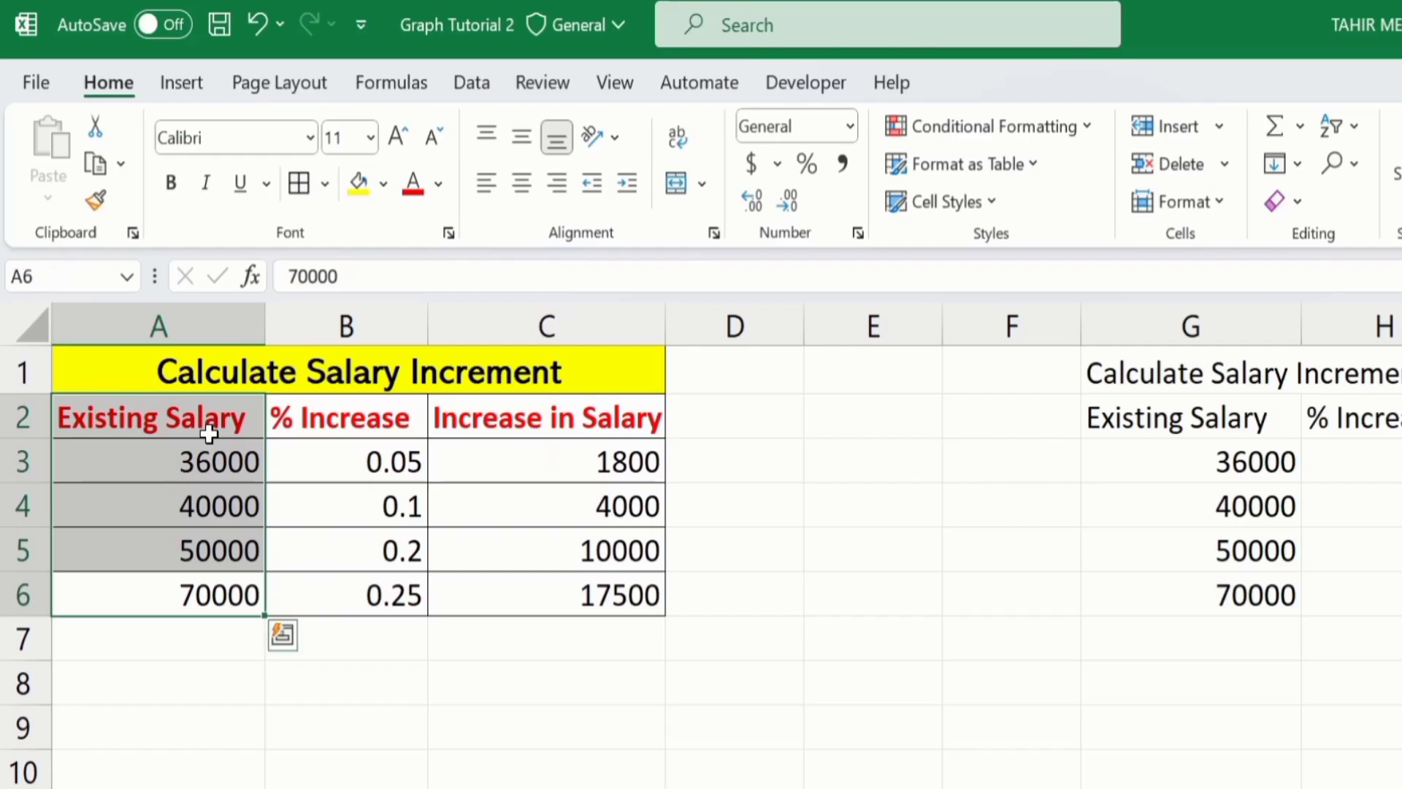
click(514, 142)
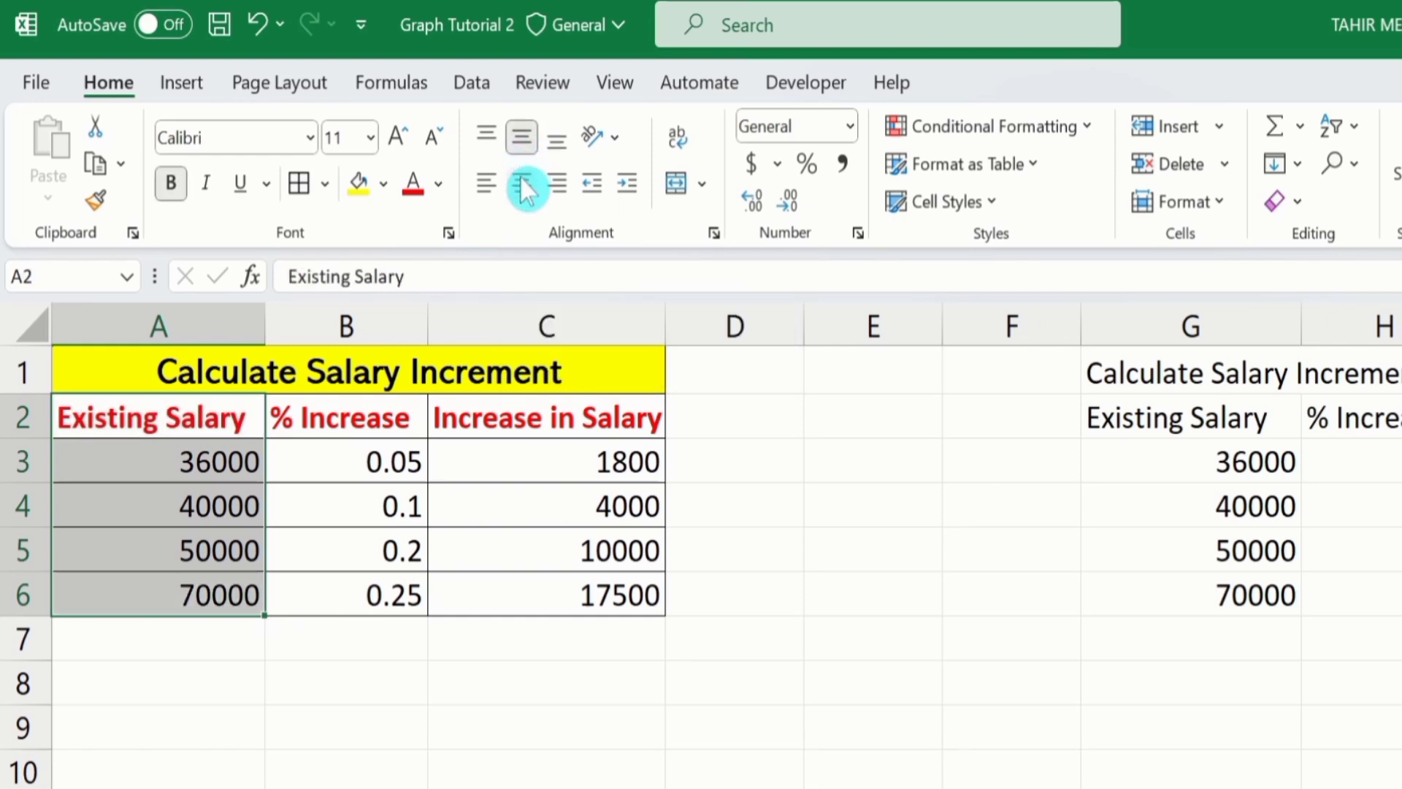
click(521, 178)
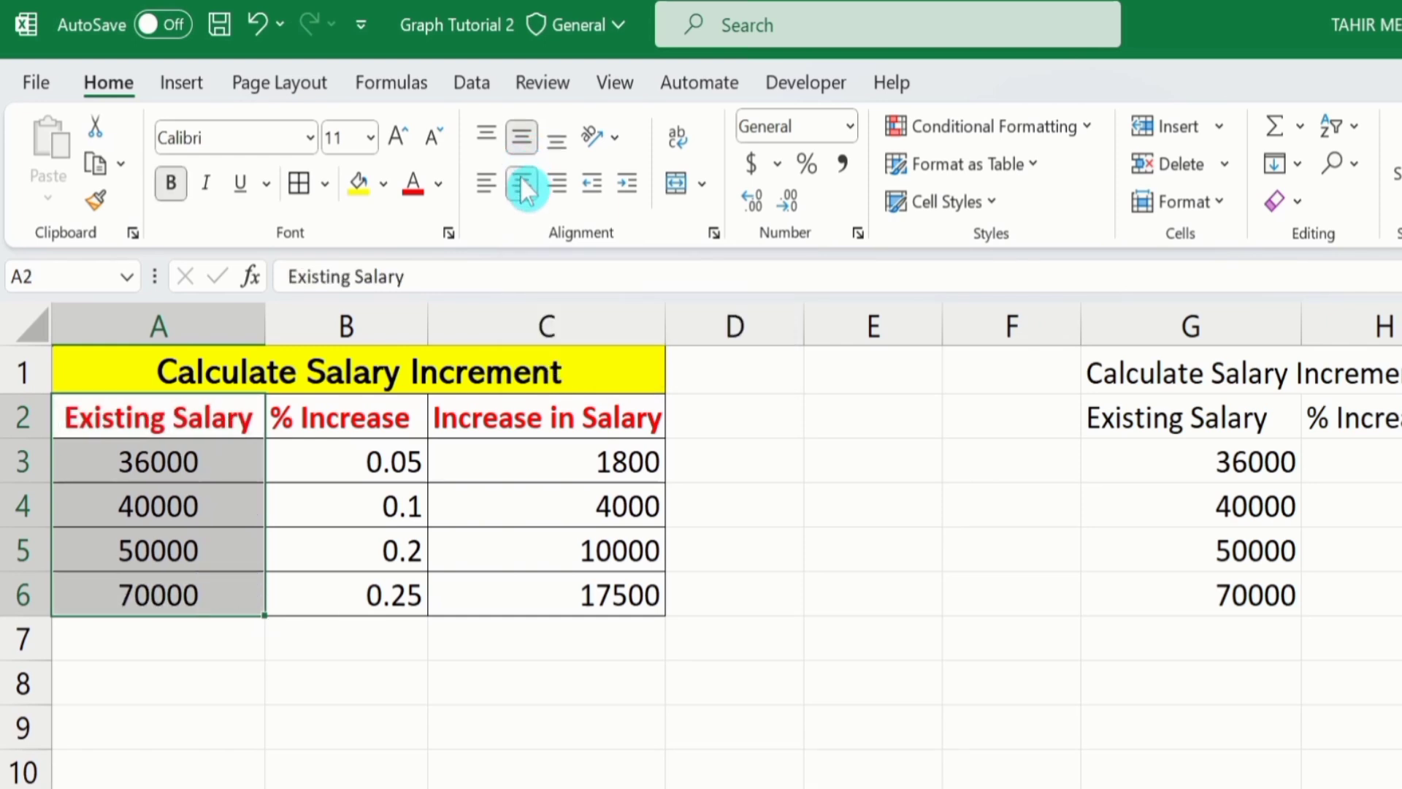
Try top, left and right alignment on cells A2 to A6, and restore their center and middle alignment
click(487, 134)
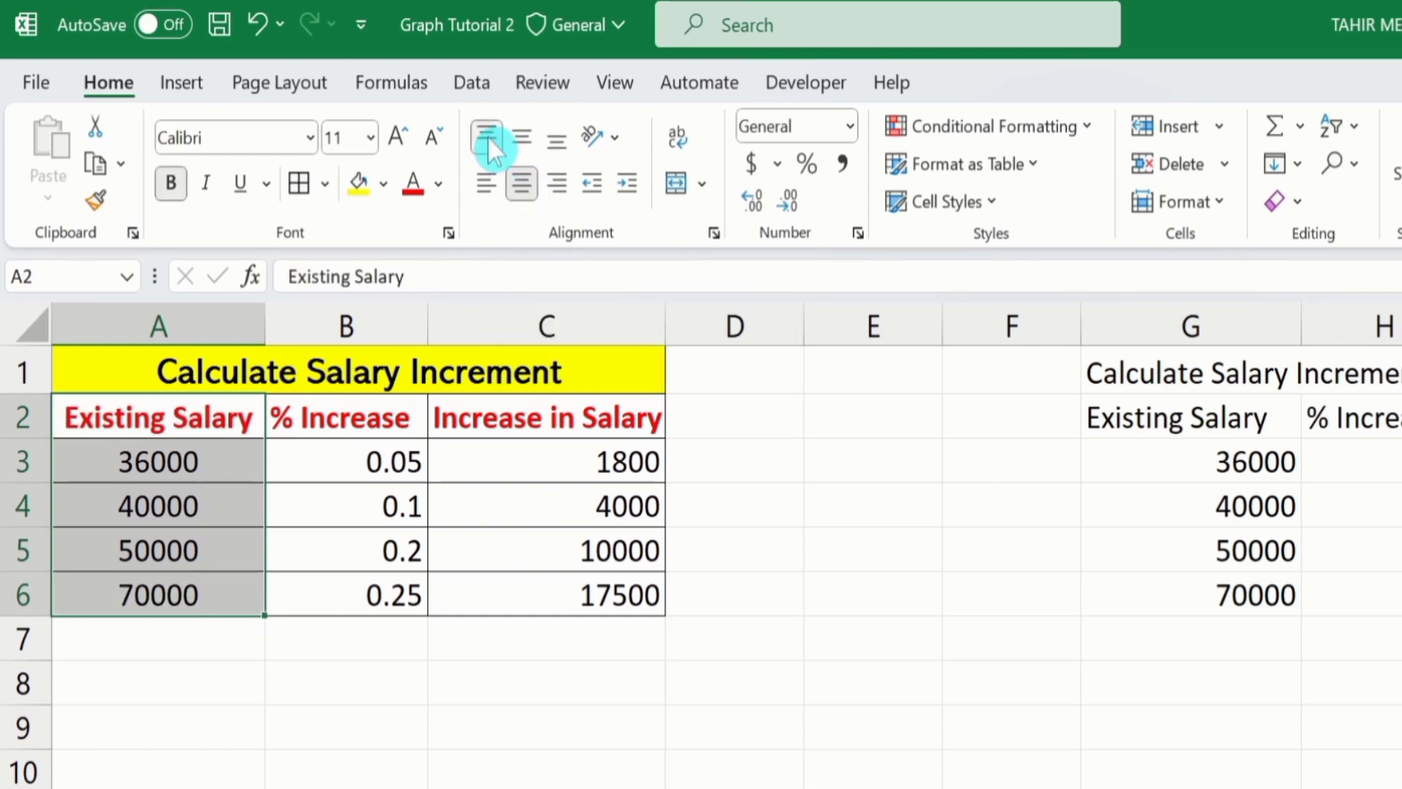
click(485, 178)
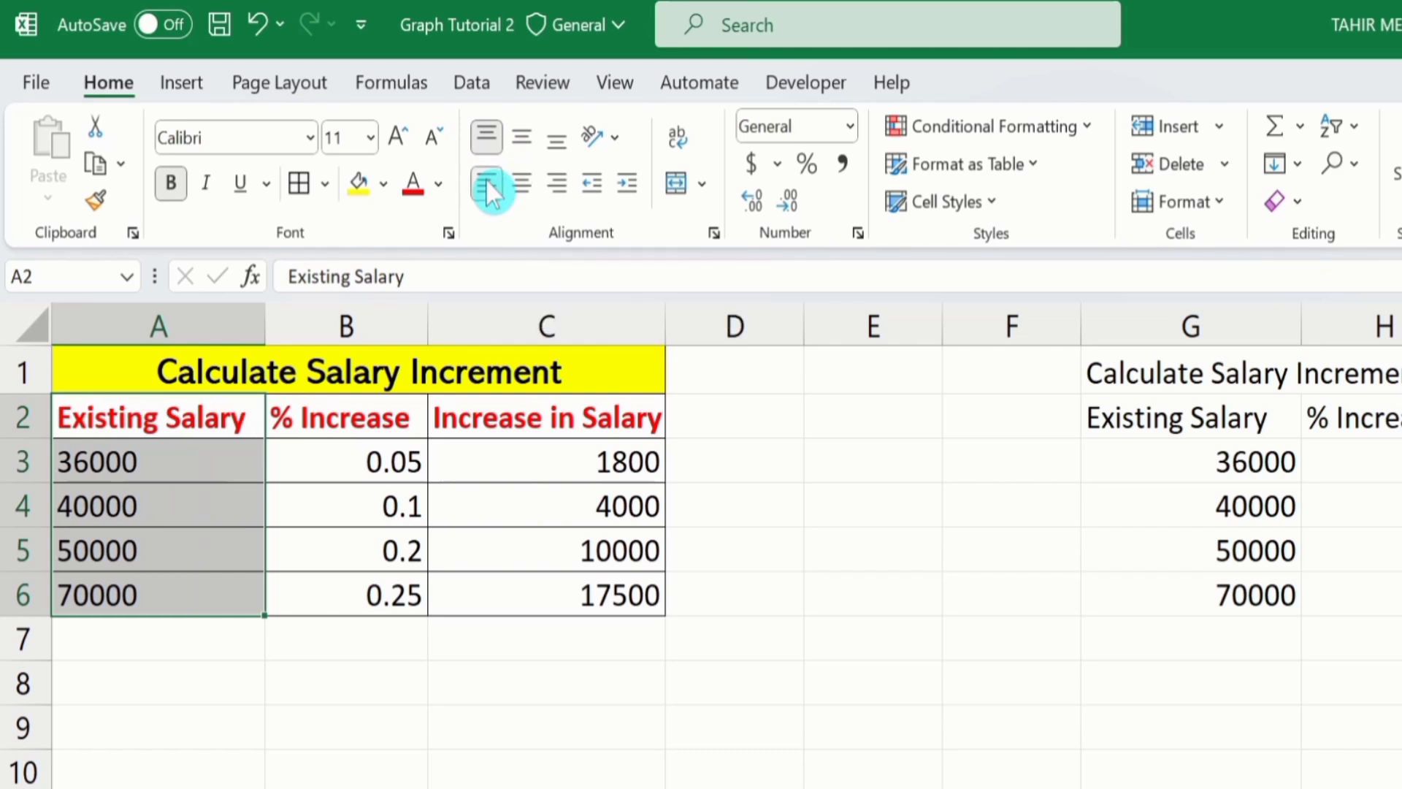
click(557, 190)
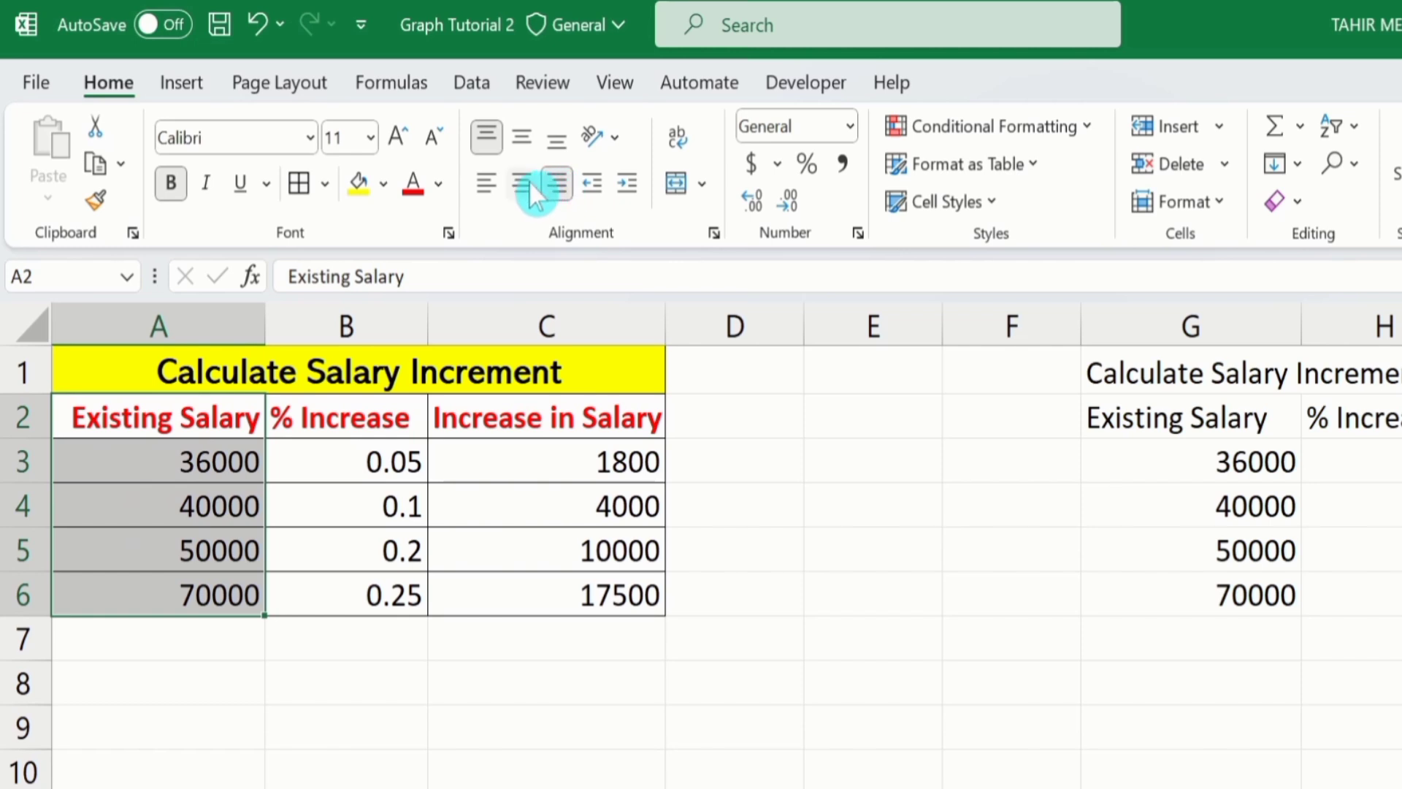
click(524, 181)
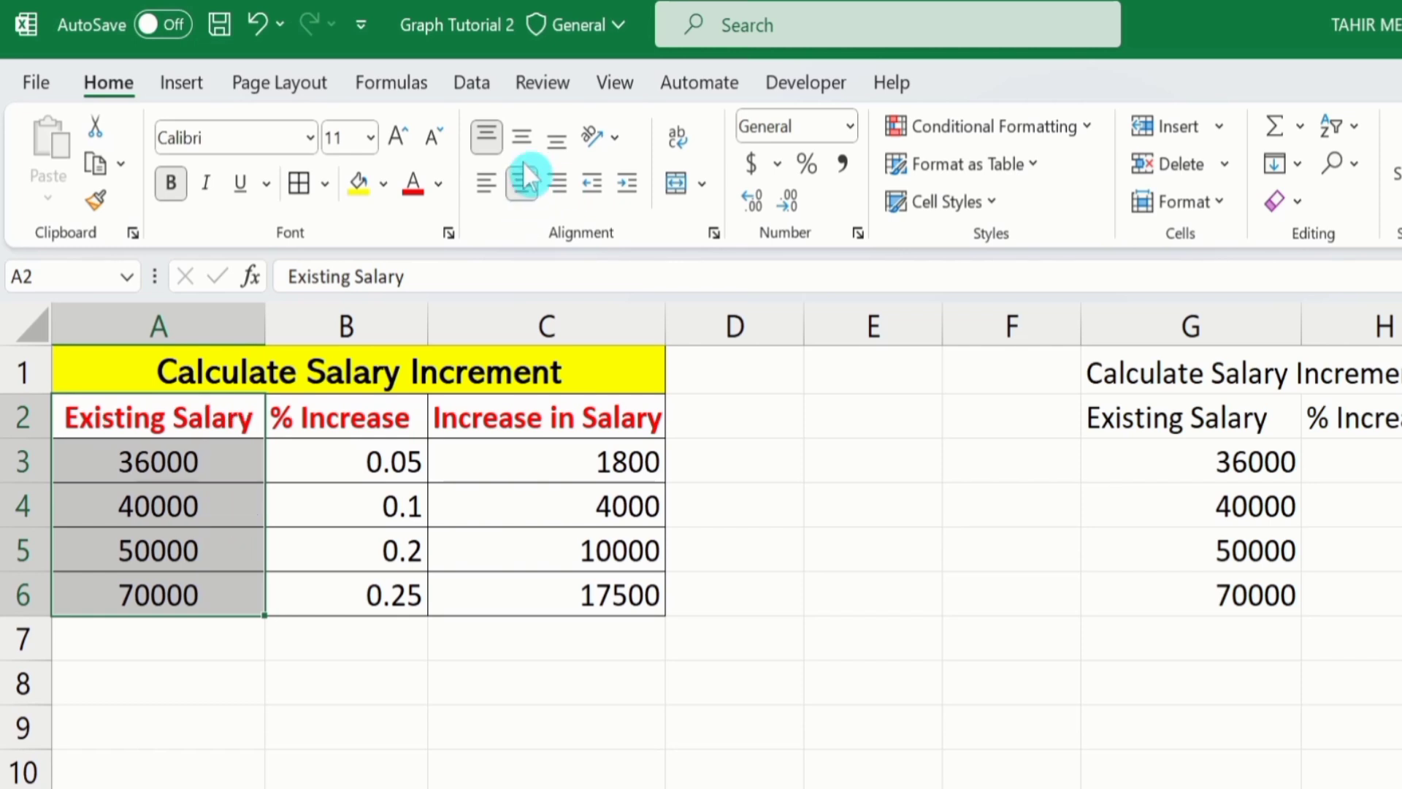
click(523, 139)
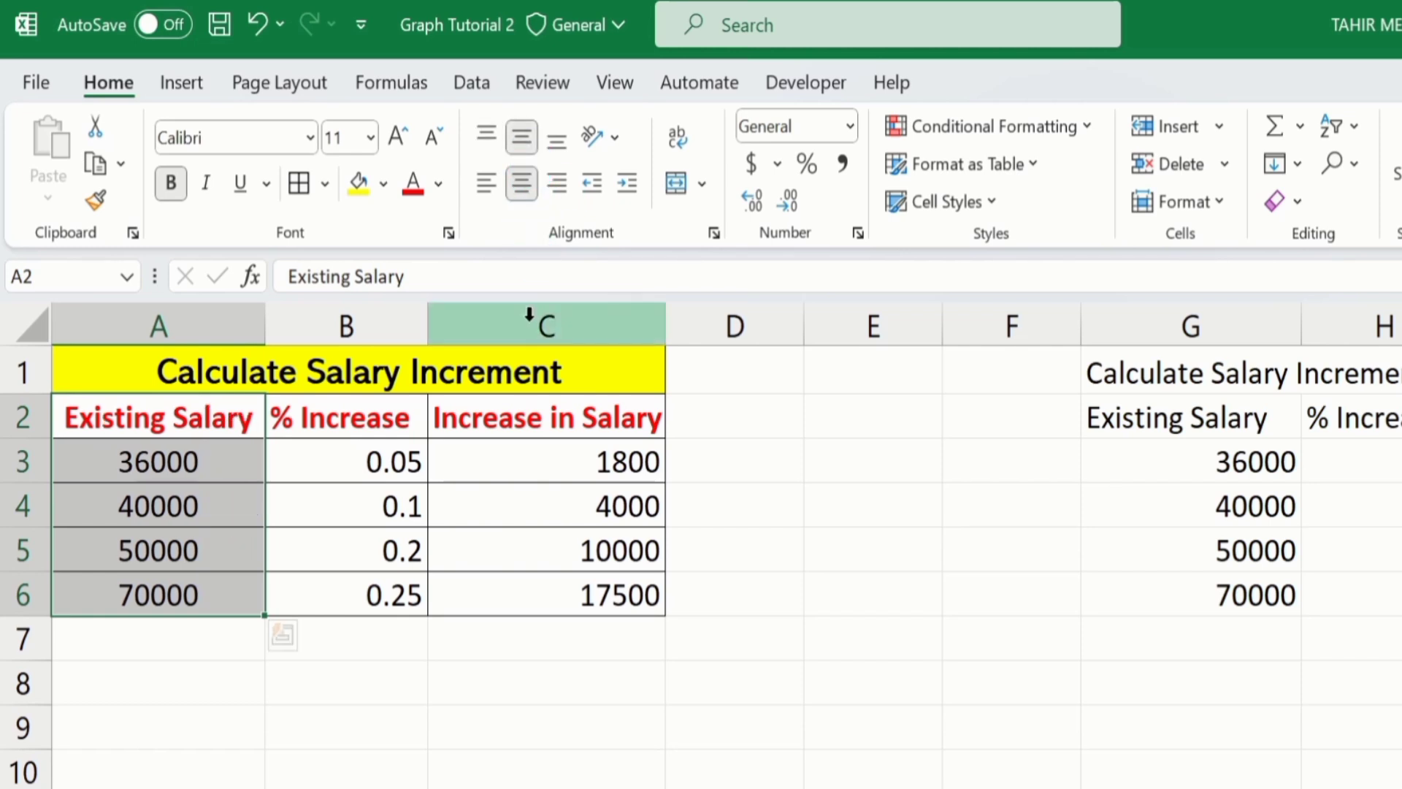